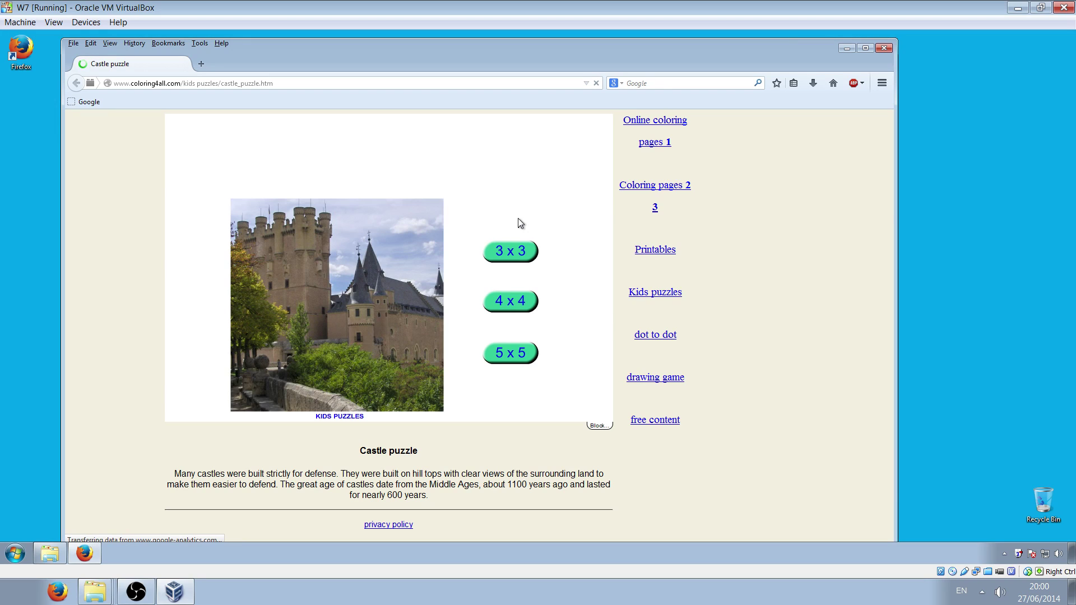
Zoom in on the Flash castle puzzle game and reveal the hidden tray icons.
right_click(520, 223)
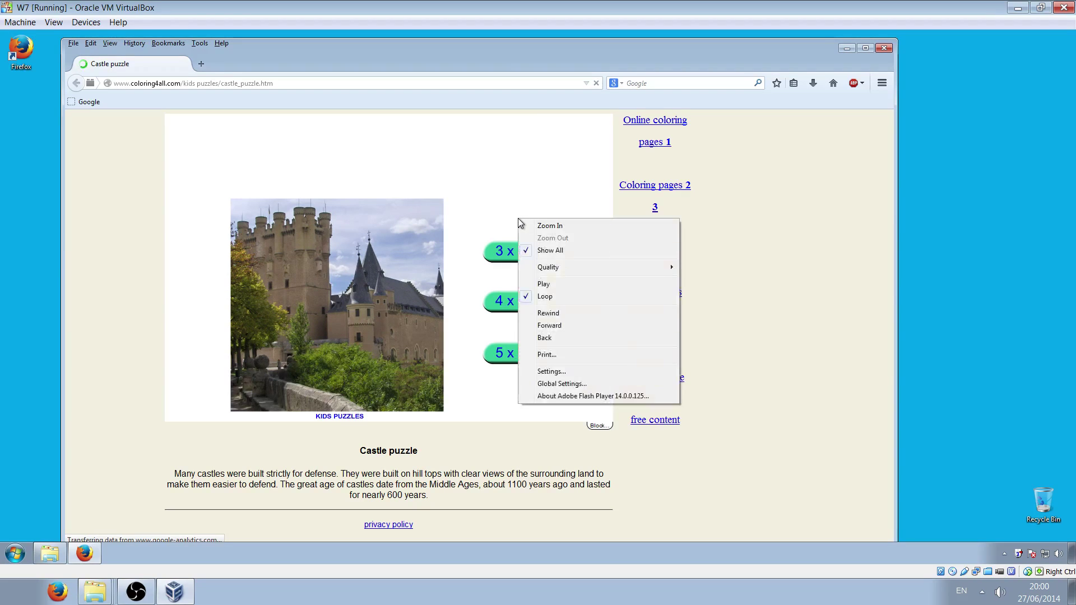
left_click(555, 230)
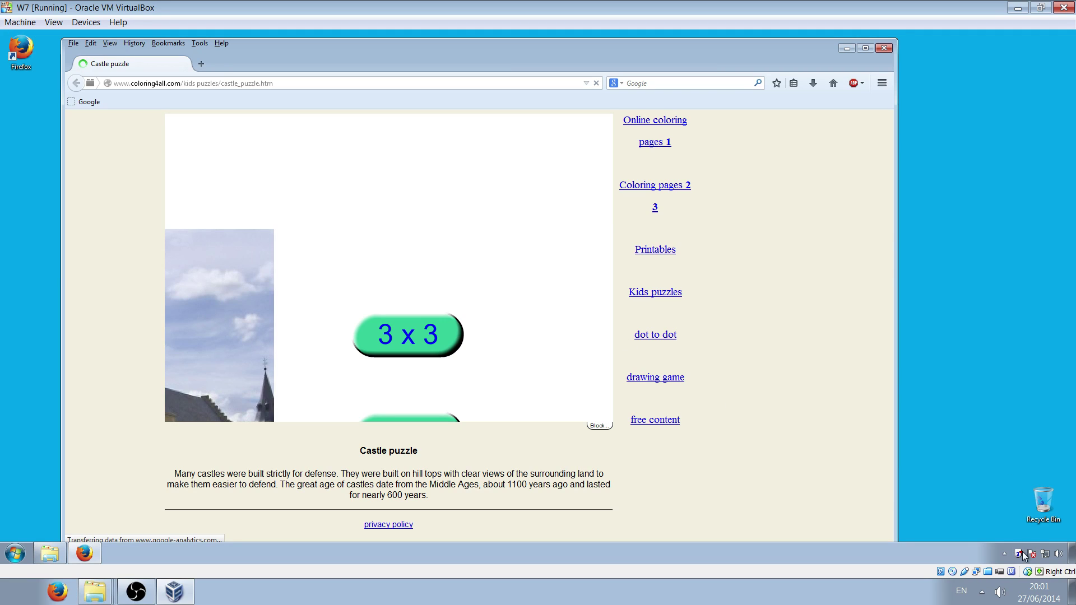
left_click(1006, 553)
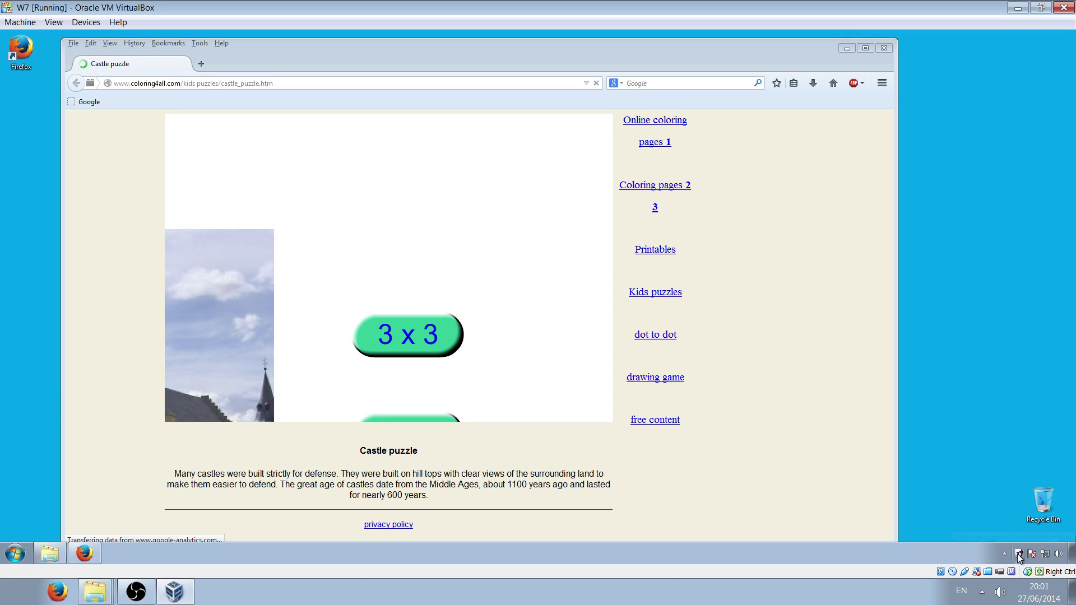
Open X-Mouse Button Control Setup from the tray icon and move its window lower.
right_click(1019, 557)
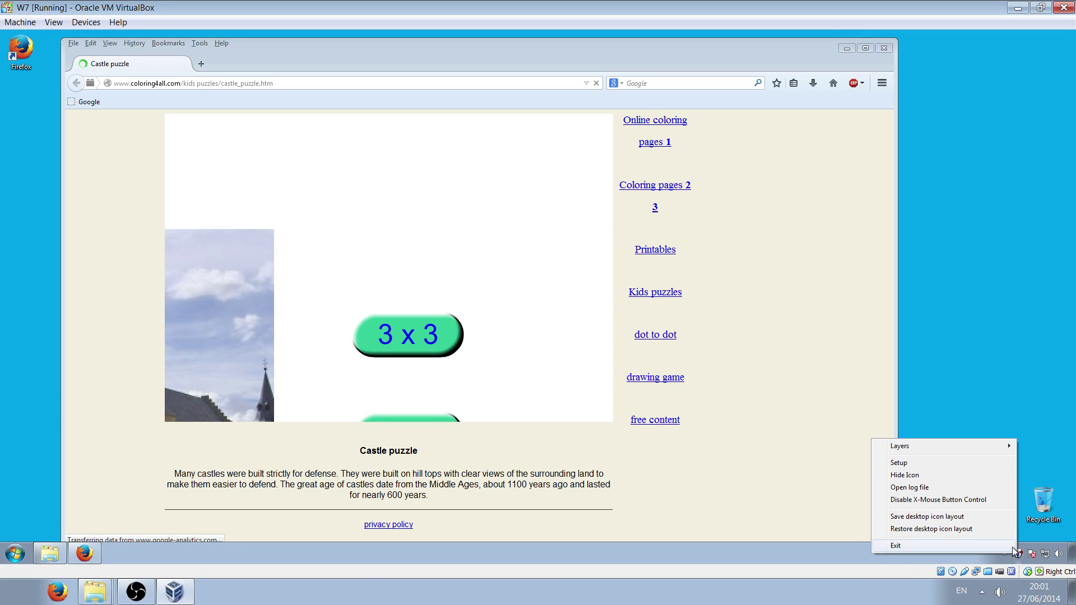
left_click(919, 464)
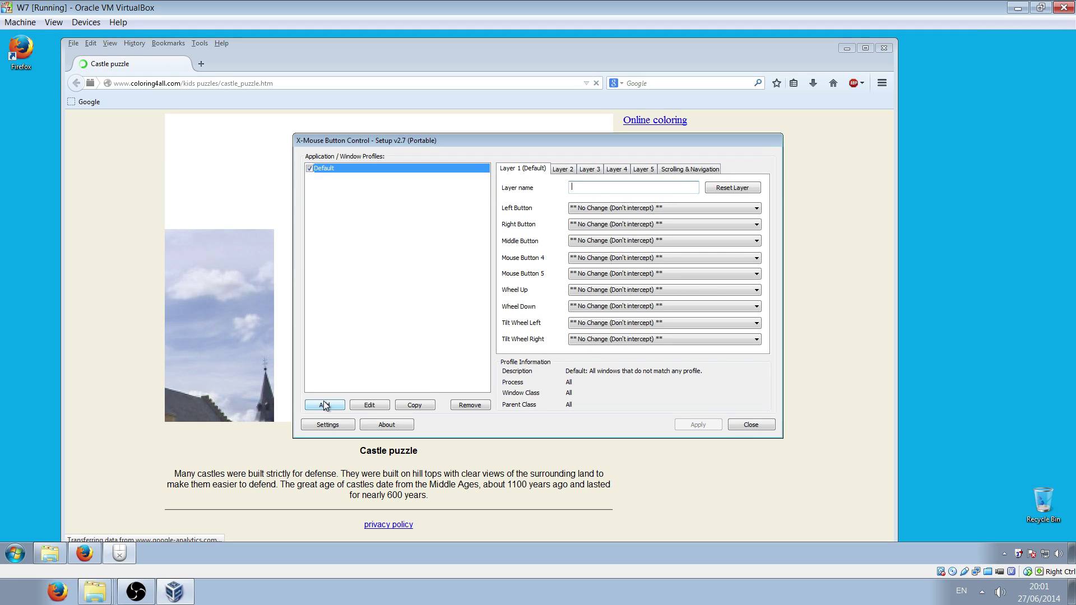
left_click_drag(442, 135, 438, 204)
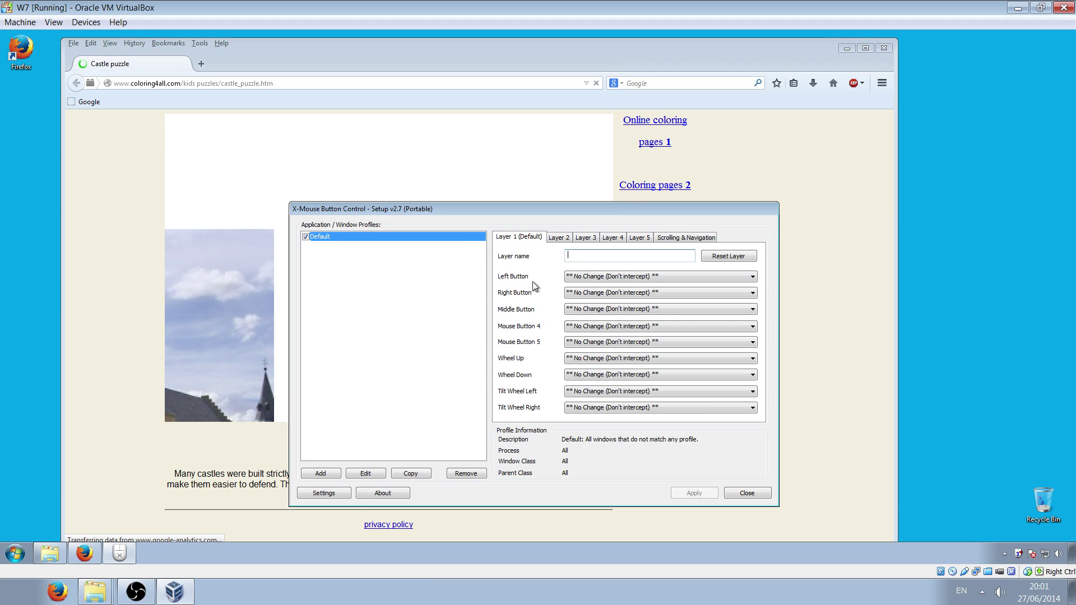
Check the Left and Right Button action lists, leaving both set to no change.
left_click(752, 277)
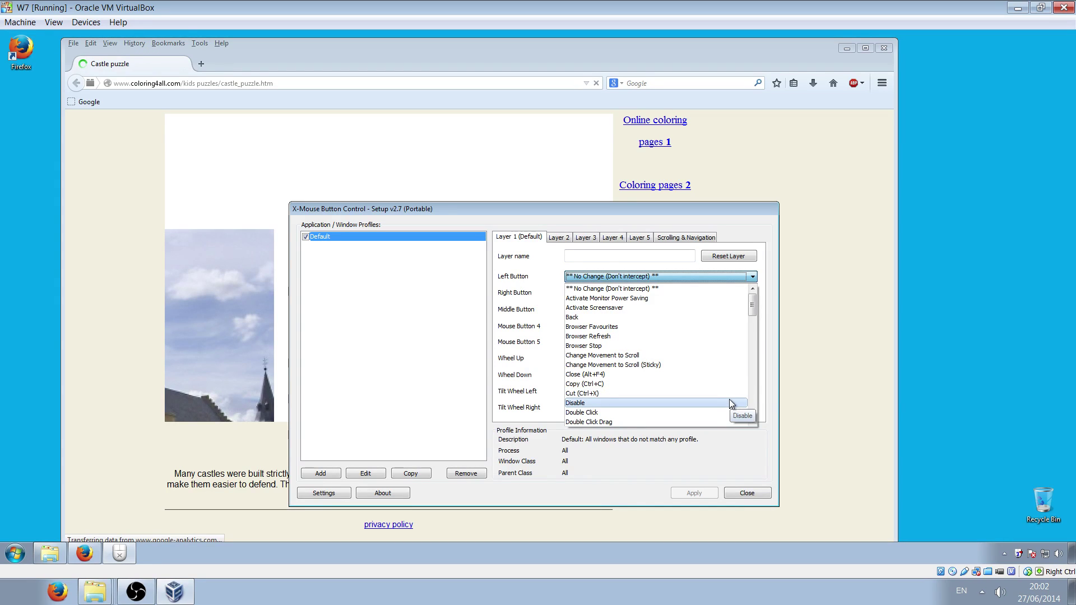
left_click(548, 304)
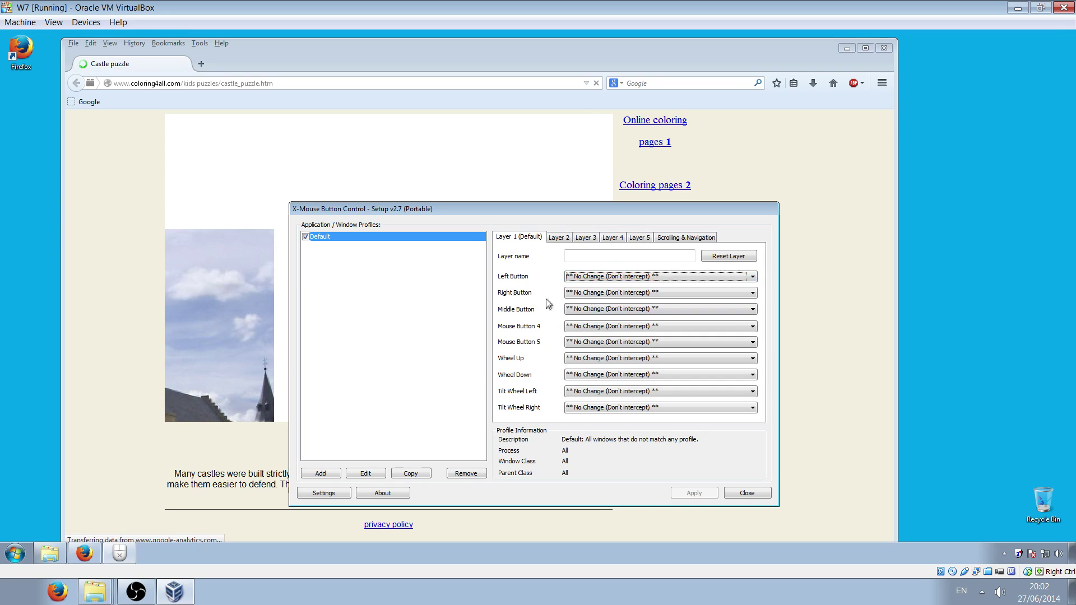
left_click(751, 293)
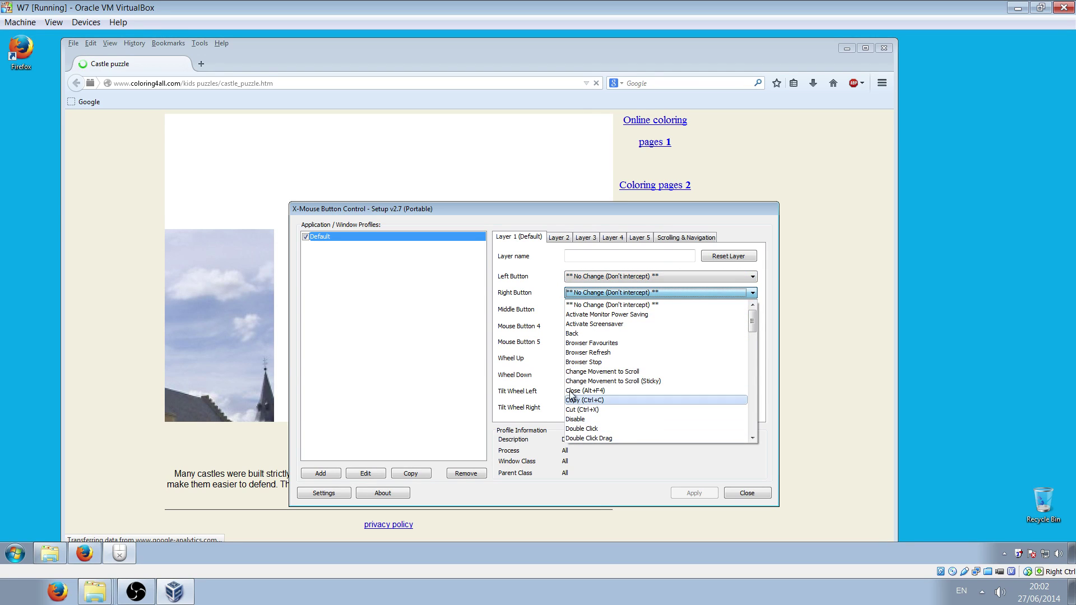
left_click(507, 361)
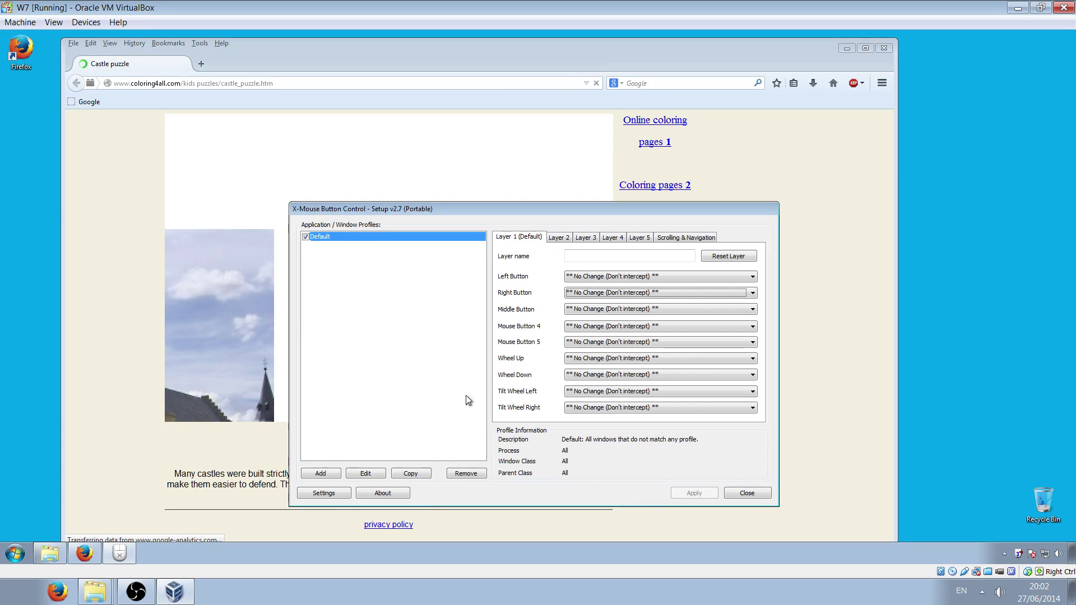
Assign Shift+Alt+1, 2 and 3 as the Switch to Layer 1–3 hotkeys and apply the settings.
left_click(326, 493)
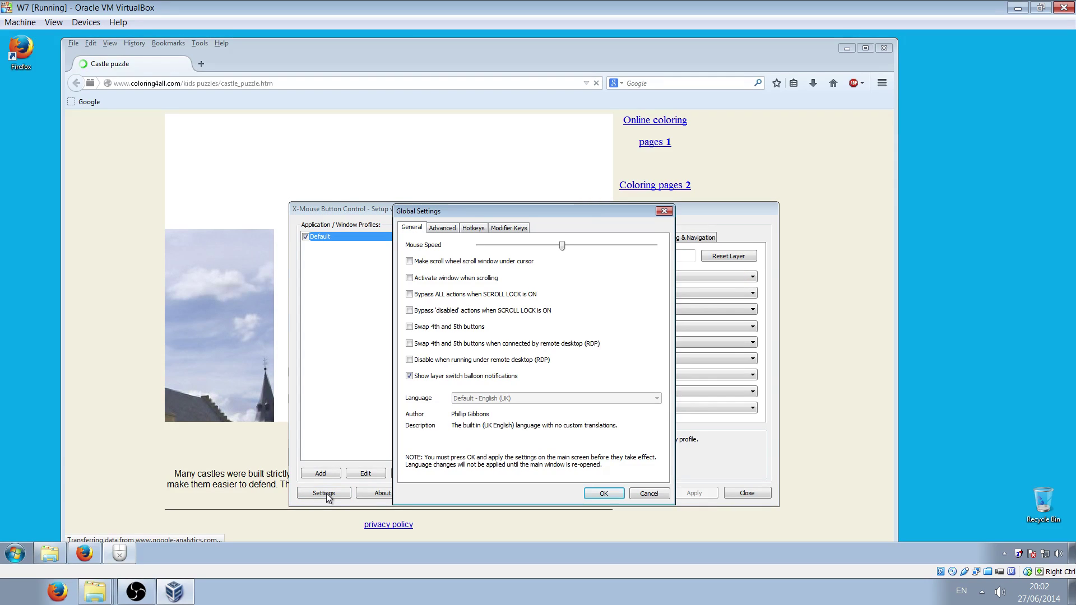
left_click(469, 227)
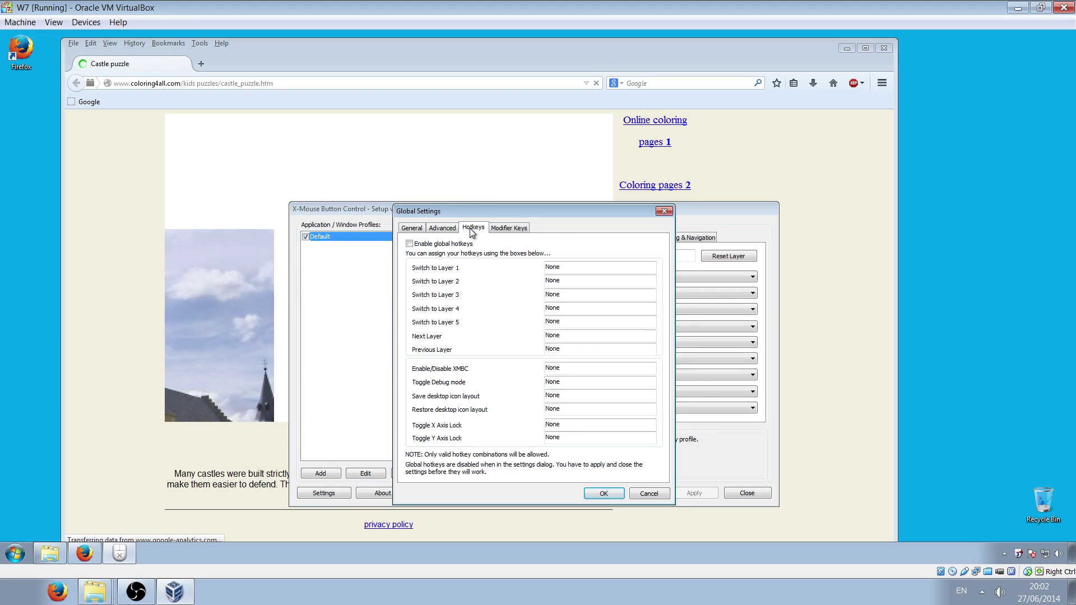
left_click(573, 268)
key("shift+alt+1")
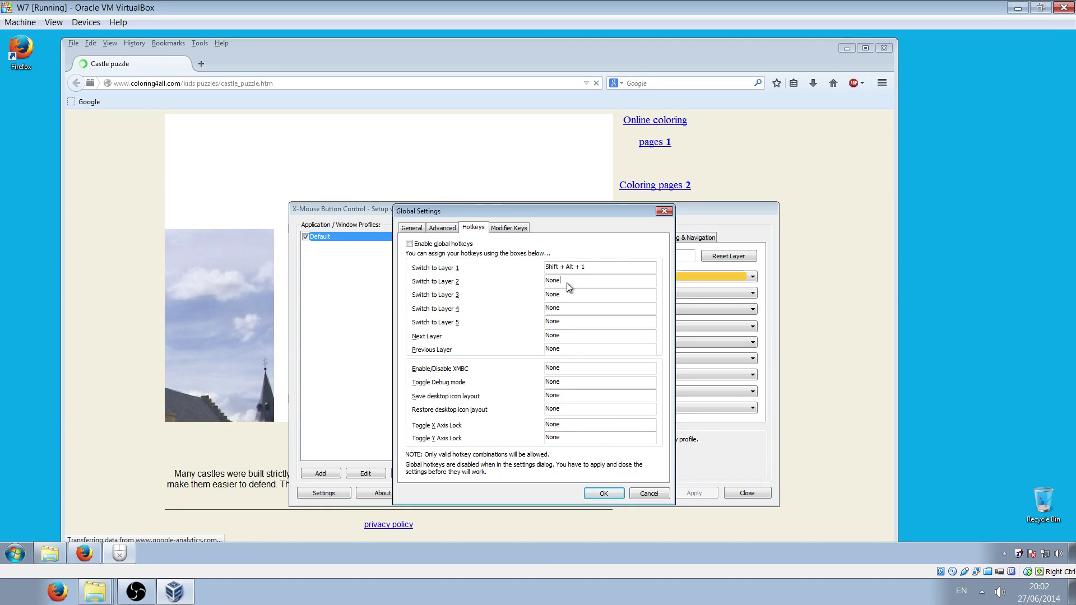
key("shift+alt+2")
left_click(567, 292)
key("shift+alt+3")
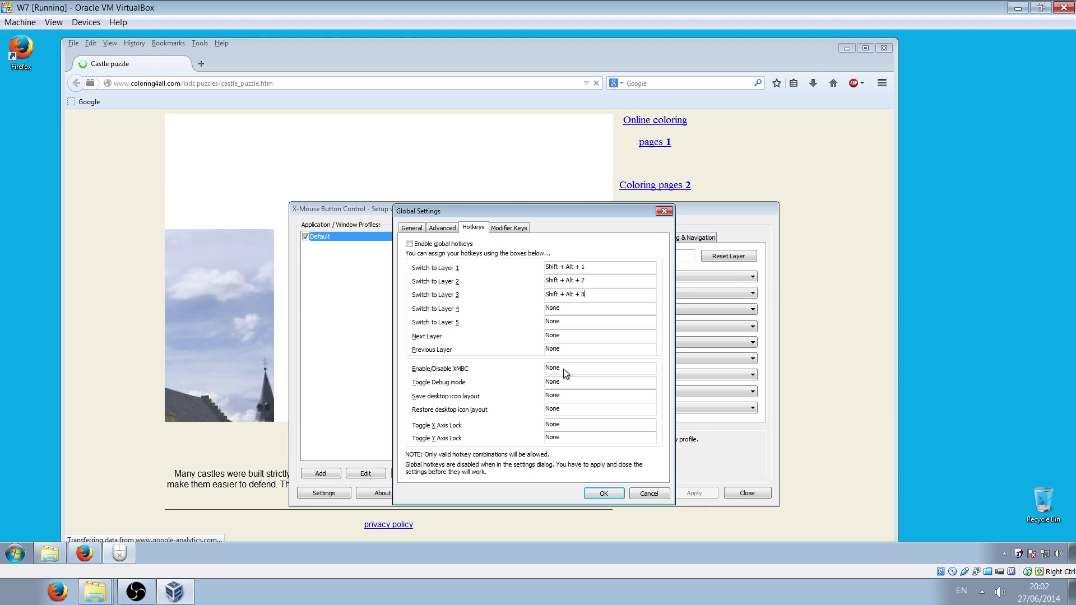
left_click(562, 369)
left_click(604, 494)
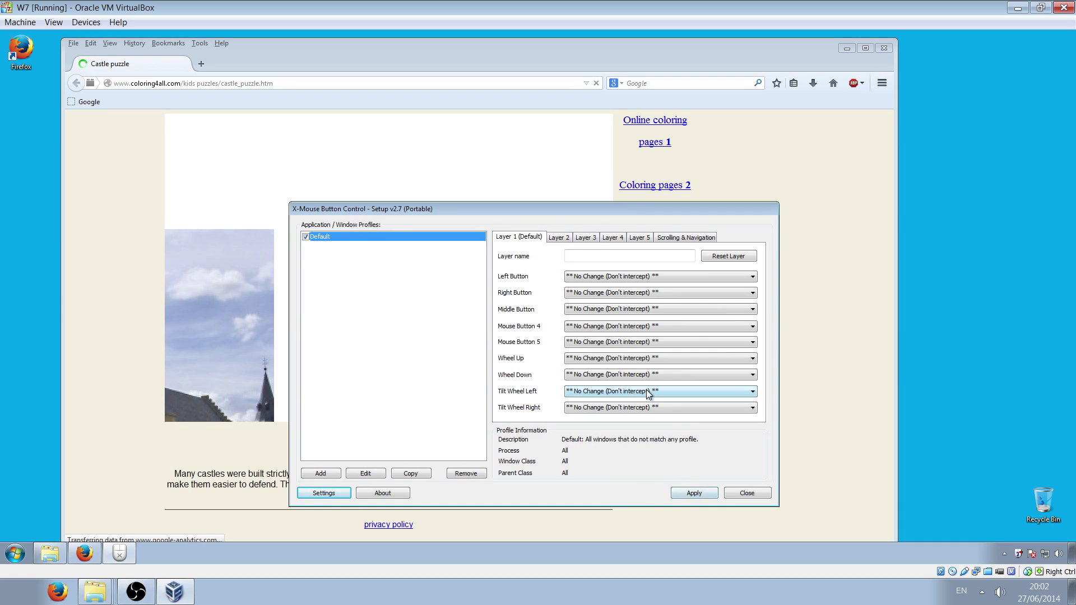
left_click(687, 492)
Close the setup window and reopen X-Mouse Setup from the tray icon.
left_click(735, 495)
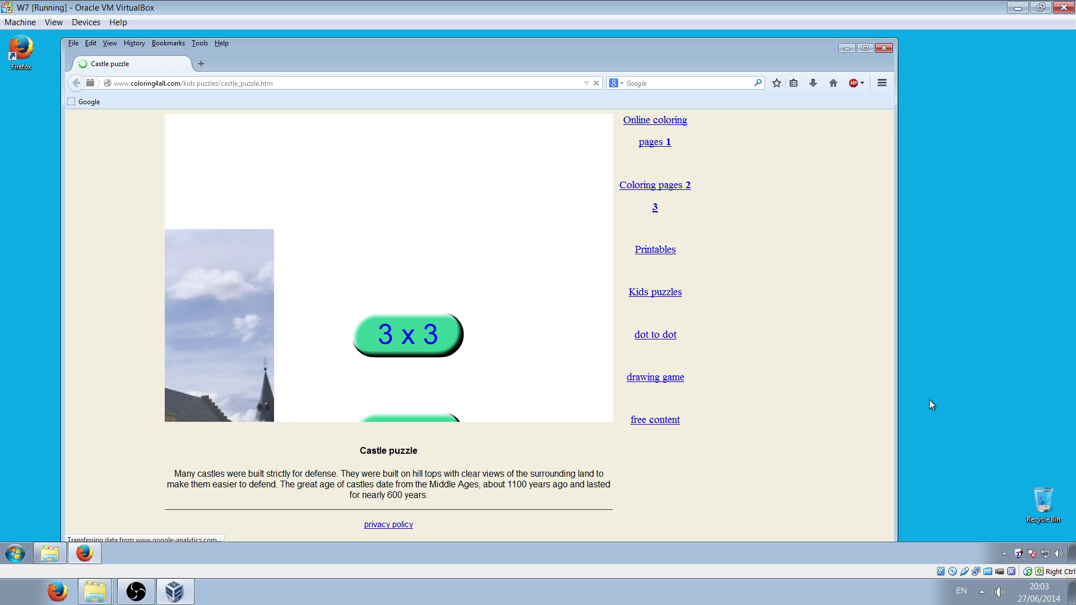
left_click(929, 399)
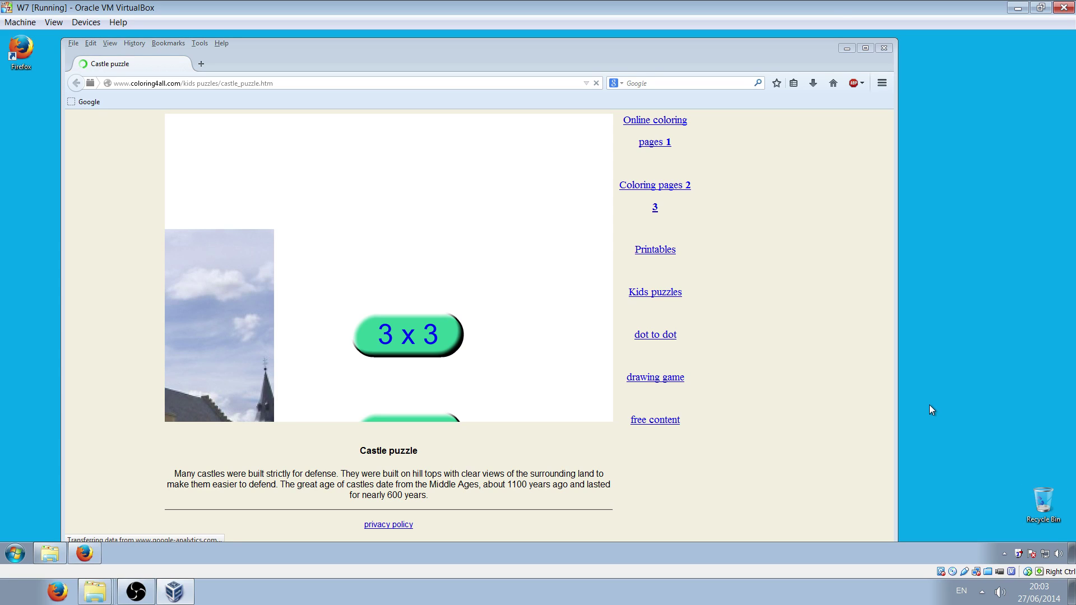
right_click(1019, 556)
left_click(933, 469)
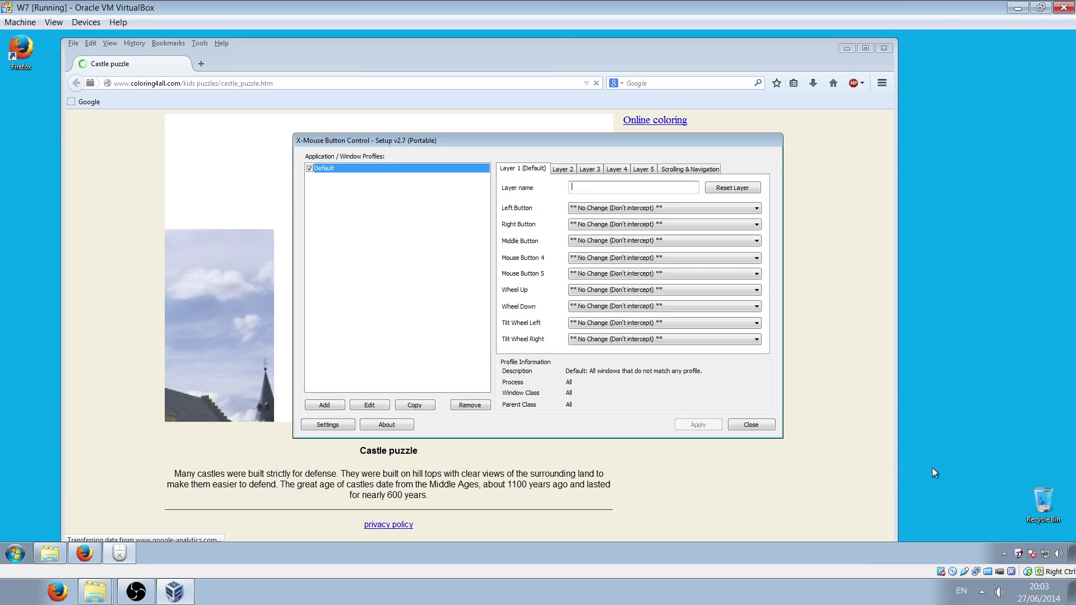
Tick Enable global hotkeys in the Hotkeys settings and apply the change.
left_click(333, 425)
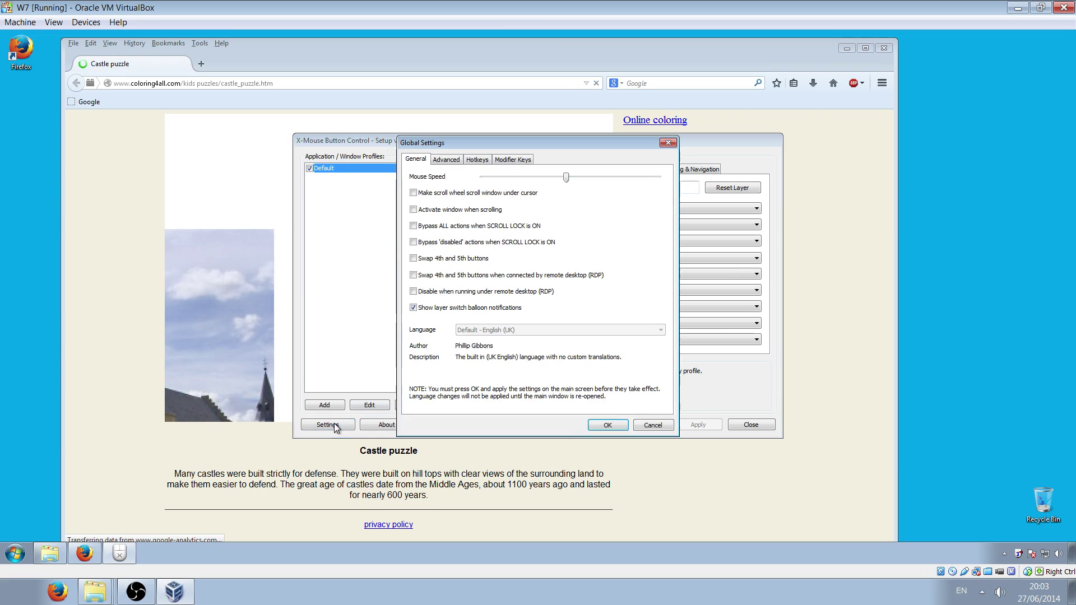
left_click(483, 160)
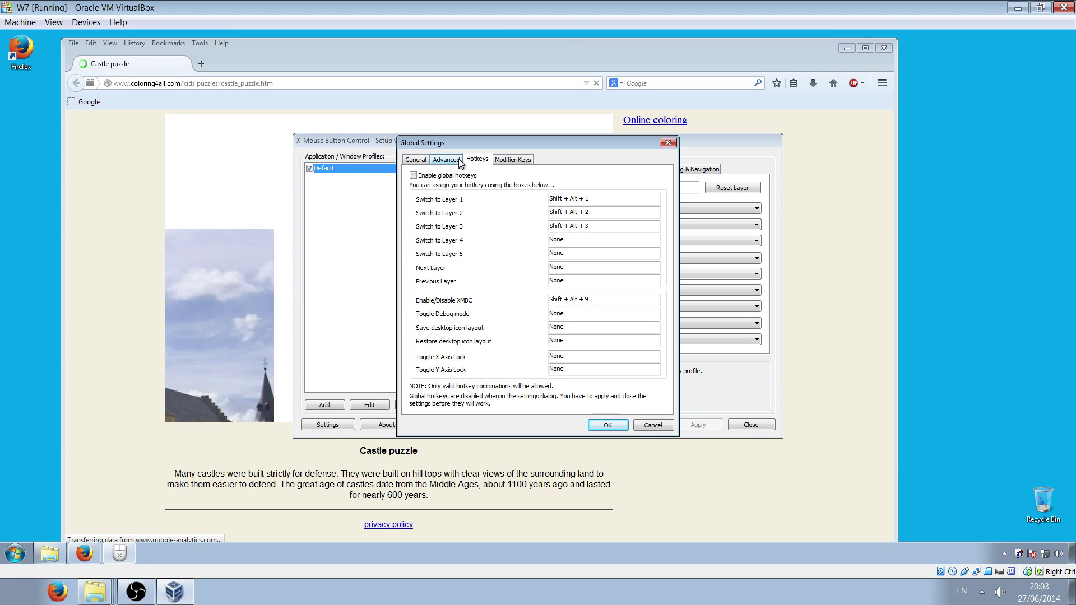
left_click(413, 176)
left_click(614, 429)
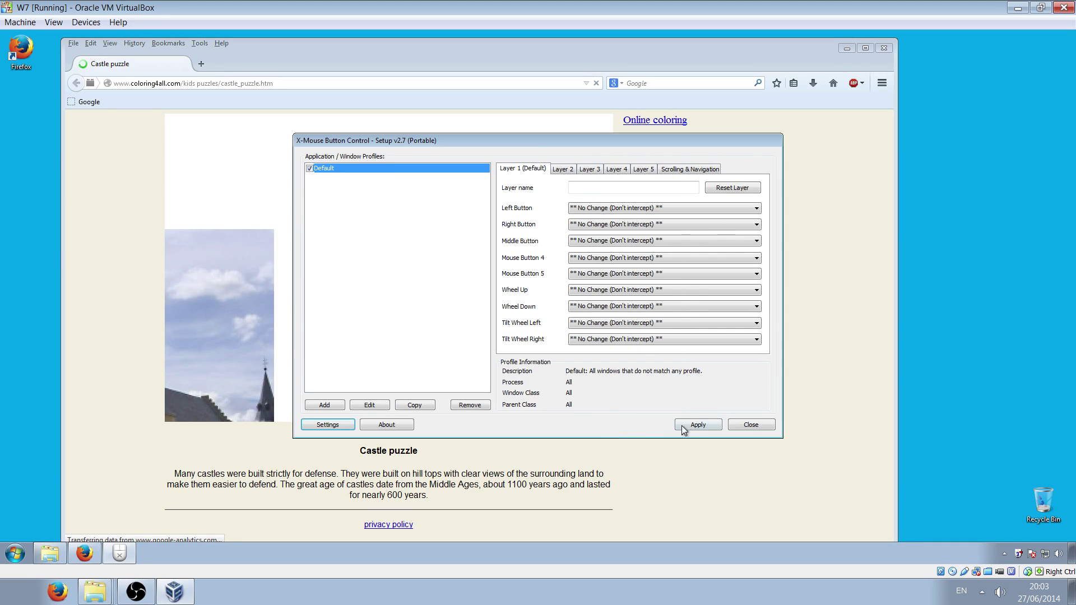
left_click(690, 426)
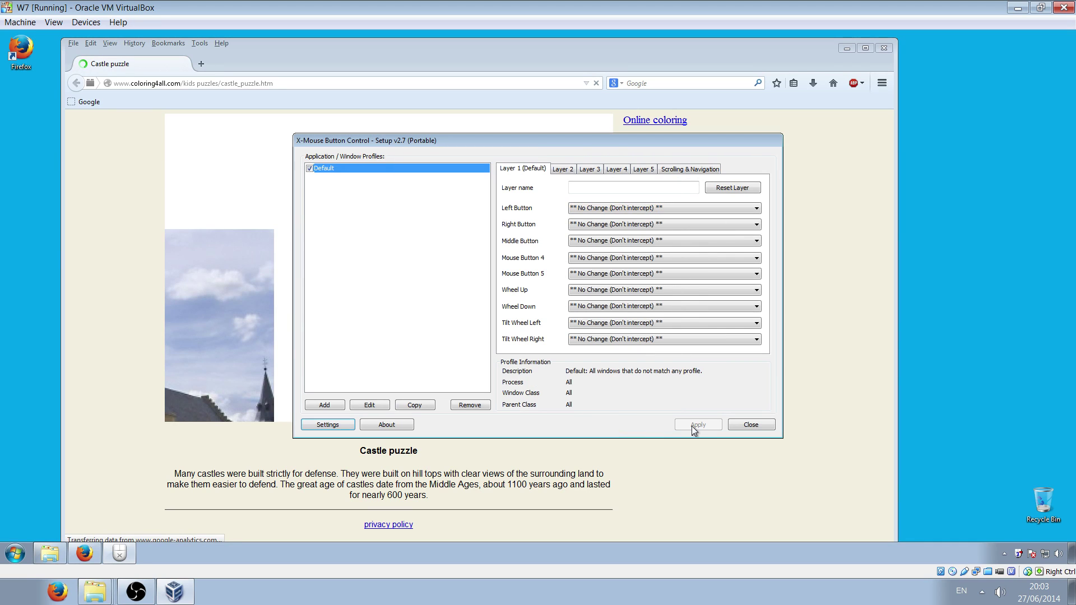
left_click(766, 427)
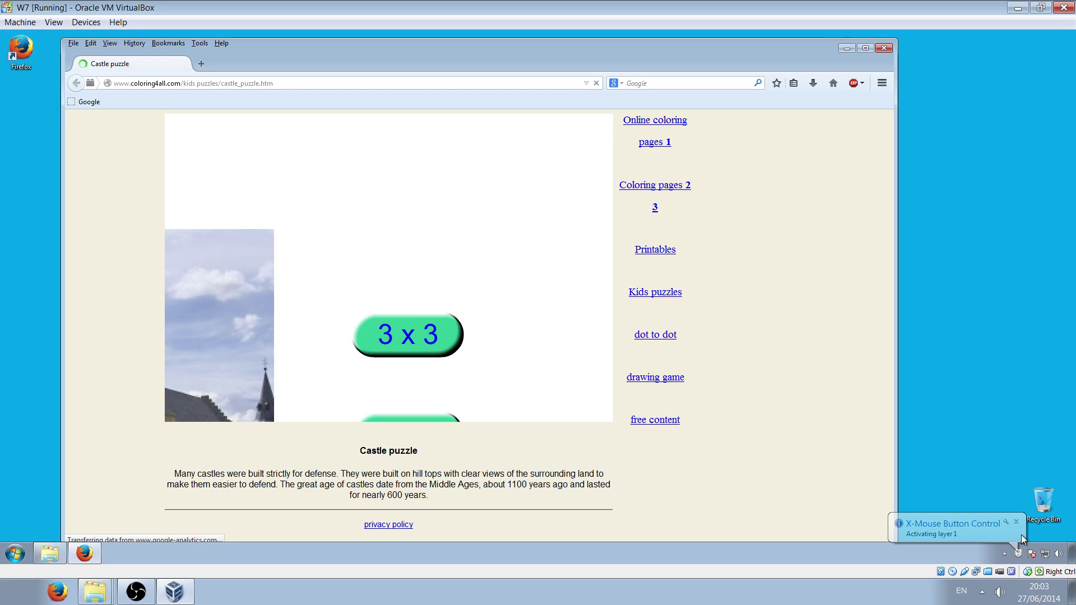
left_click(1021, 535)
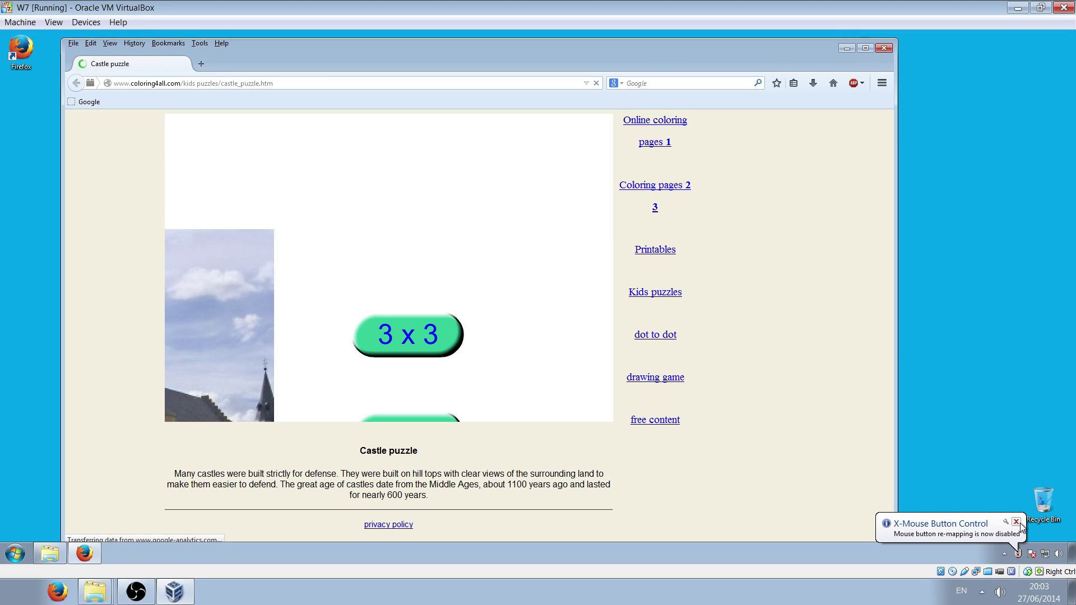
left_click(1021, 528)
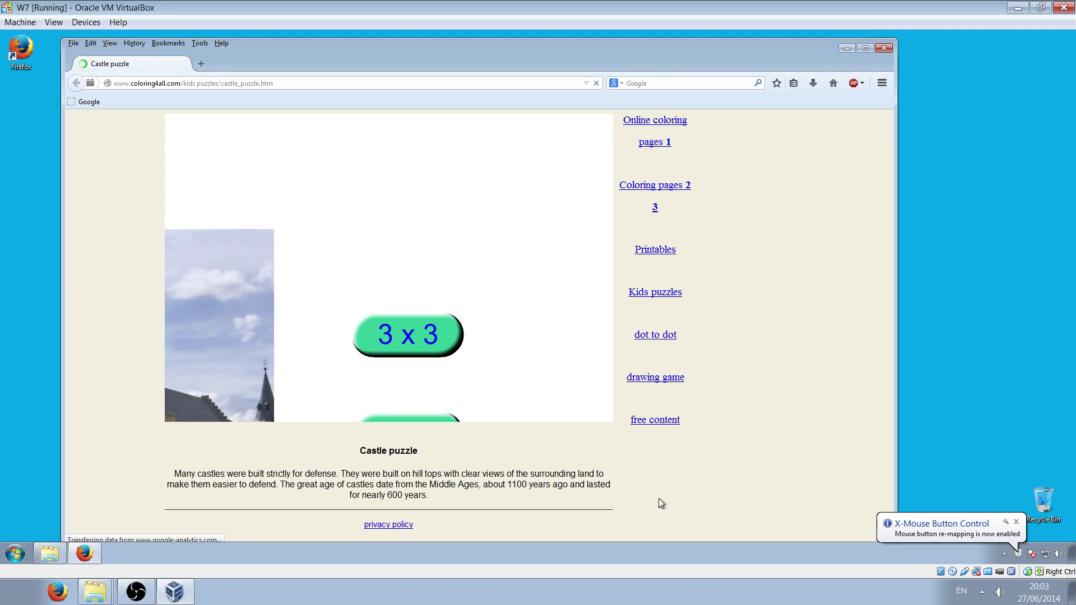
Reopen X-Mouse Setup and add an application profile for flashplayerplugin.
right_click(1017, 552)
left_click(927, 463)
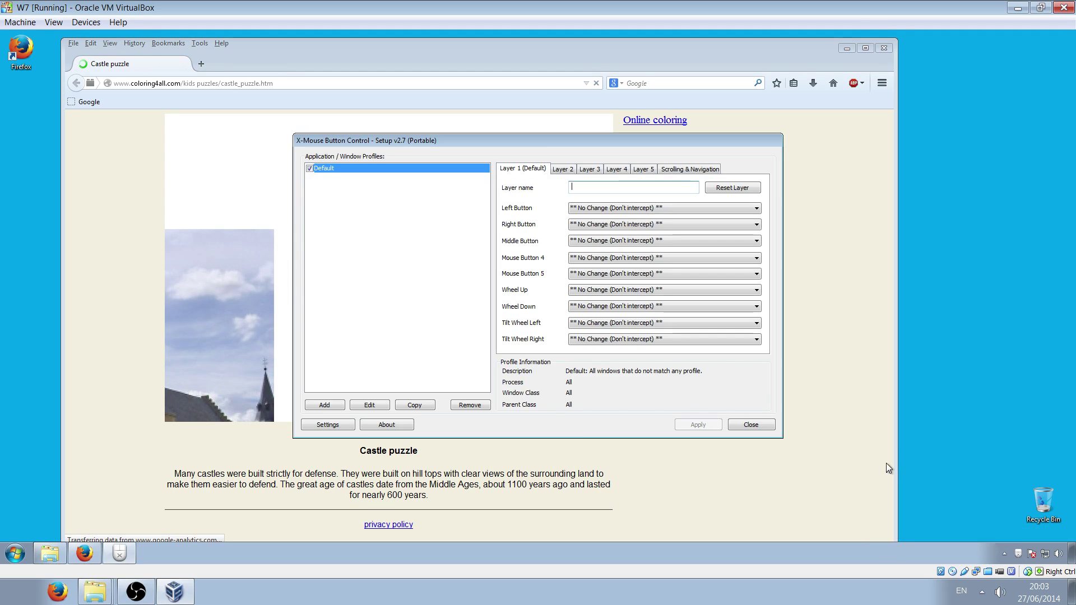
left_click(331, 406)
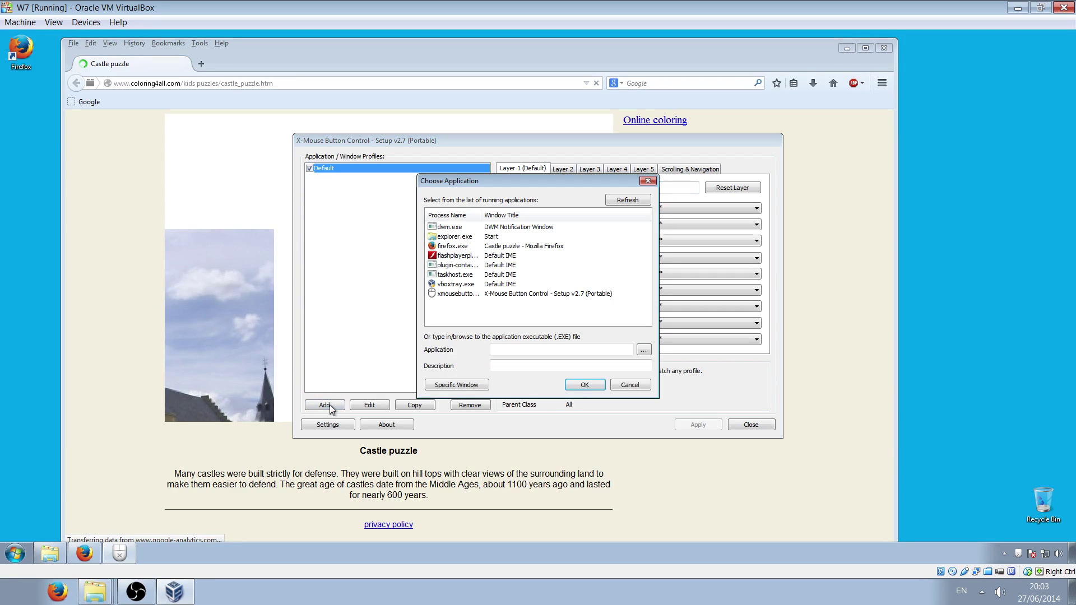
left_click(452, 256)
left_click(583, 385)
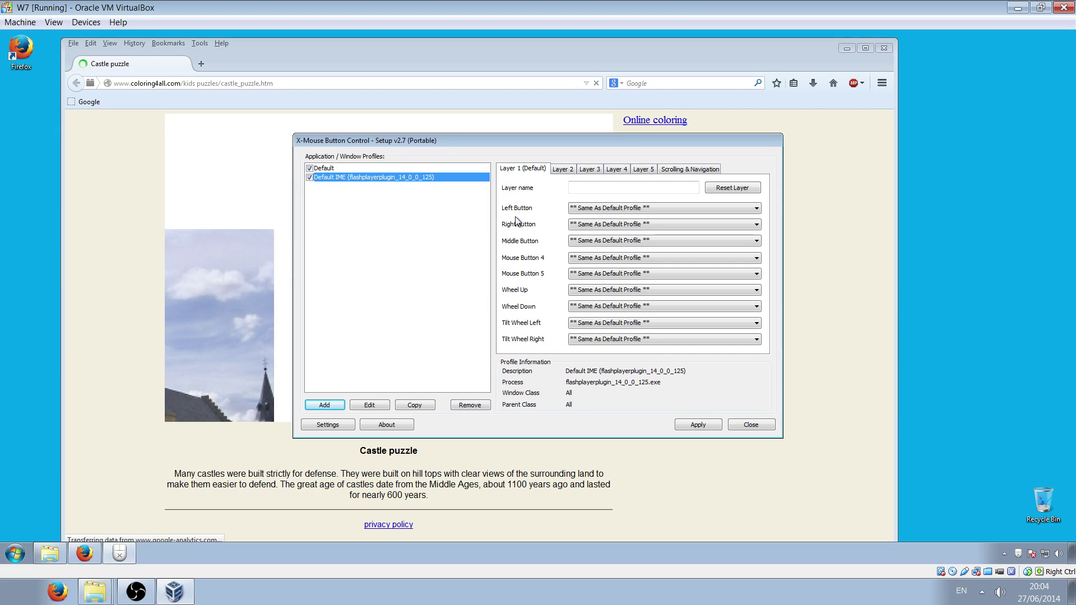
Set the Flash Player profile's Right Button to Disable, apply, and close Setup.
left_click(757, 225)
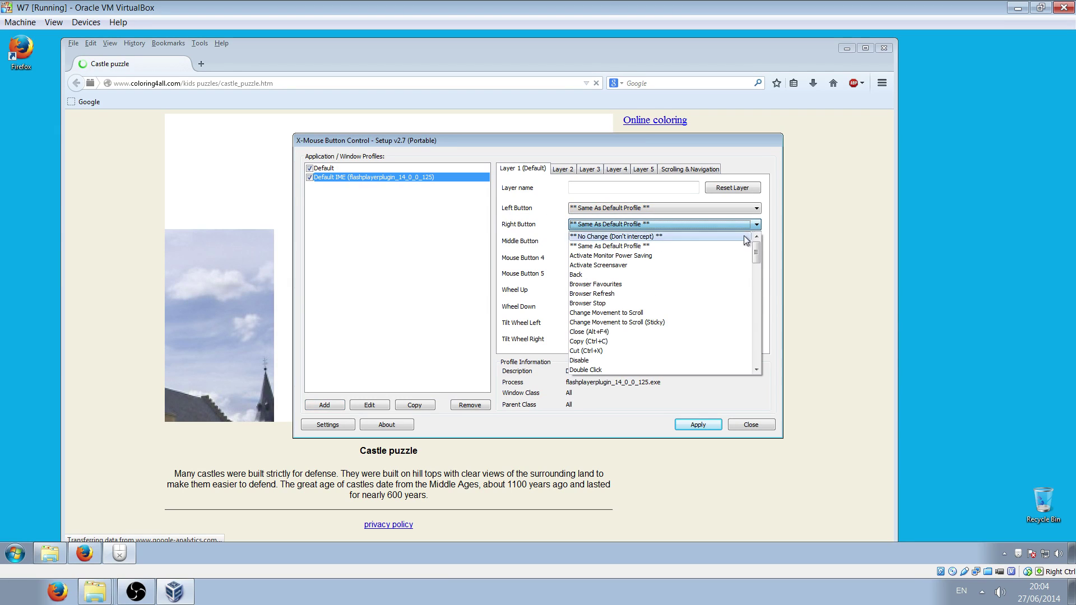
left_click(681, 361)
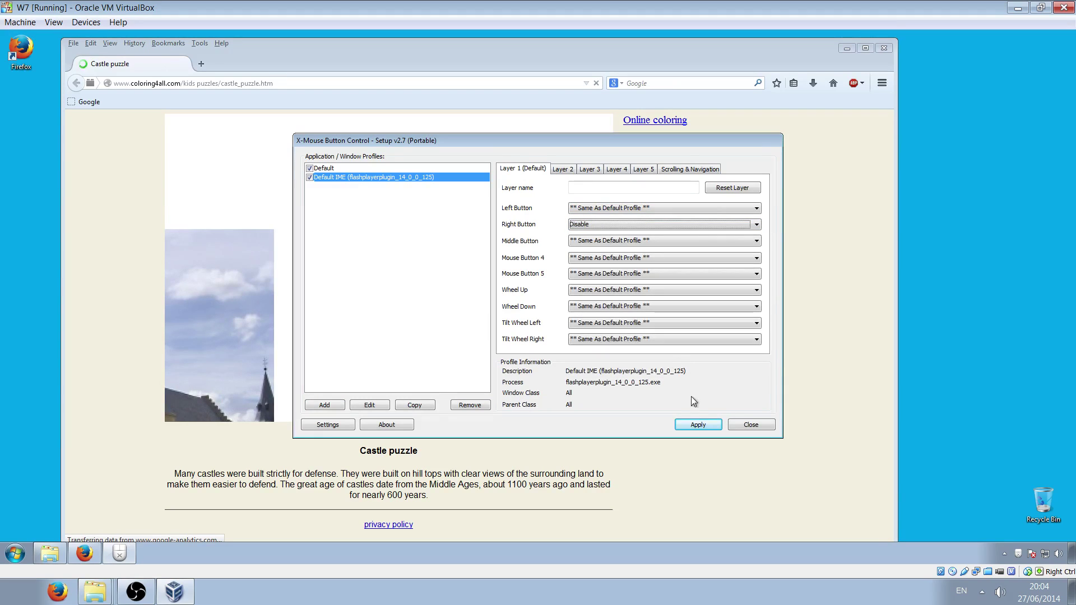
left_click(695, 426)
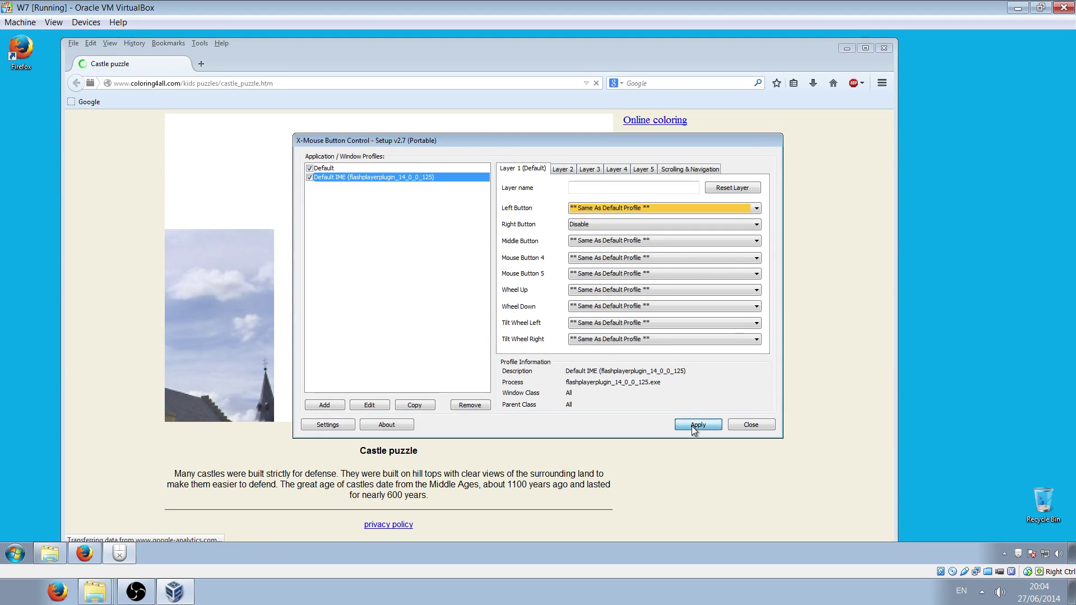
left_click(751, 425)
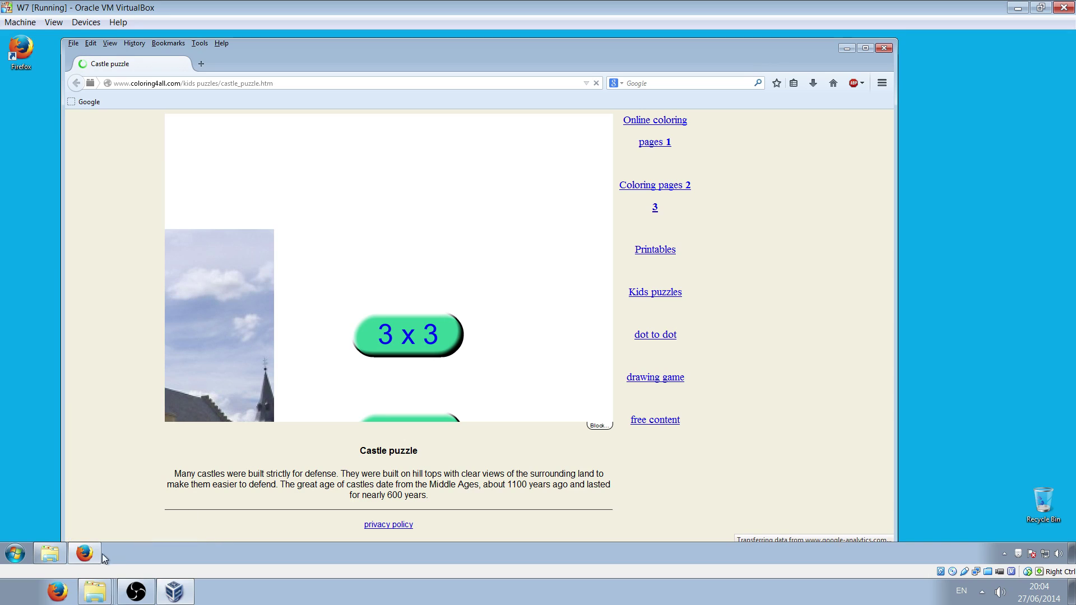
mouse_move(49, 553)
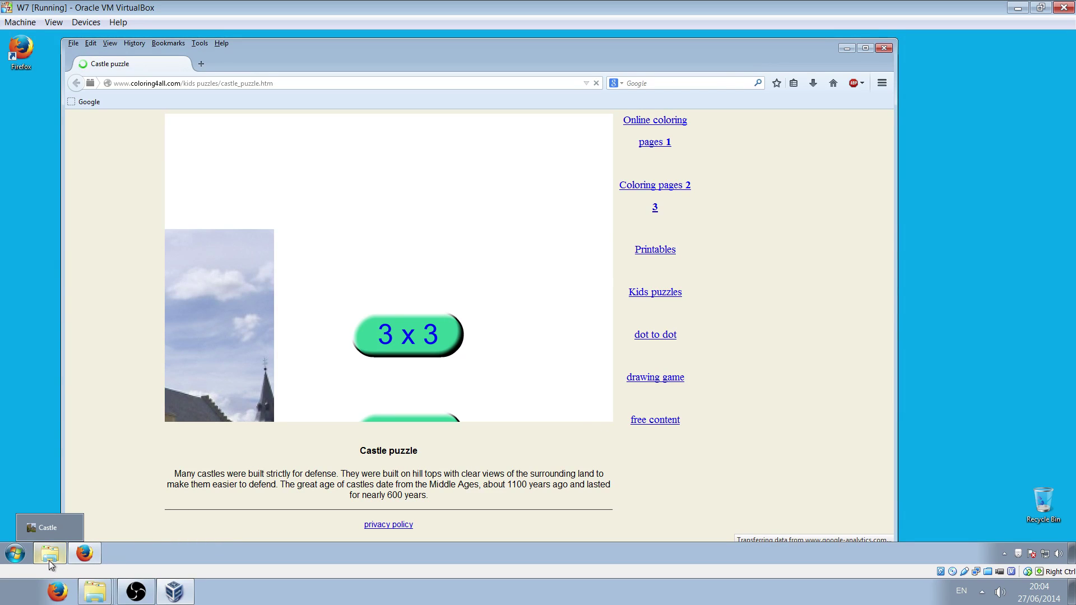
Bring Explorer forward and go back from the Castle folder to '9 pieces with frame'.
left_click(50, 561)
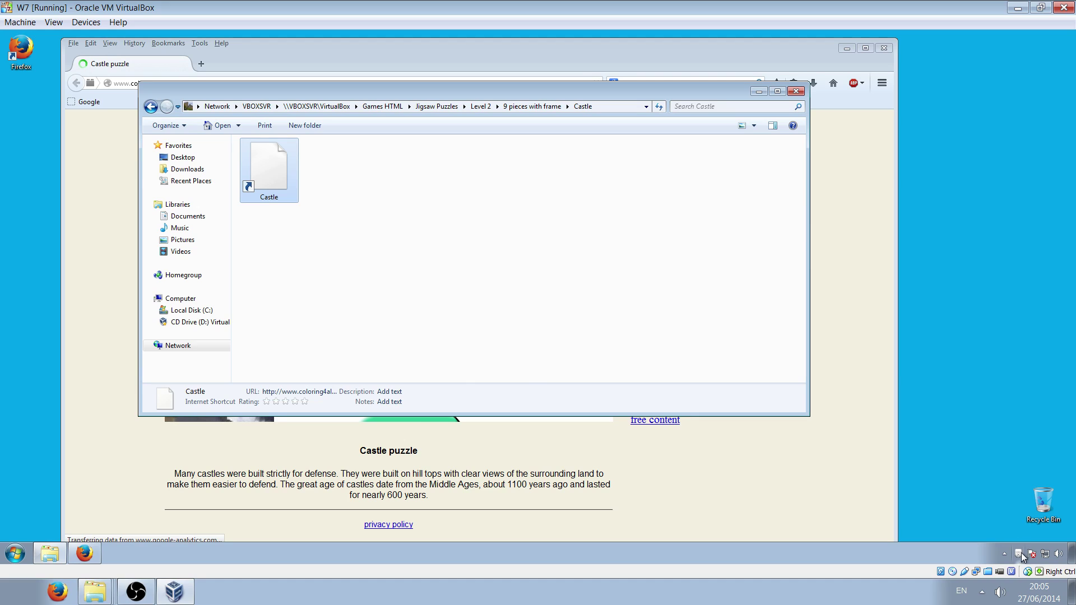
left_click(151, 108)
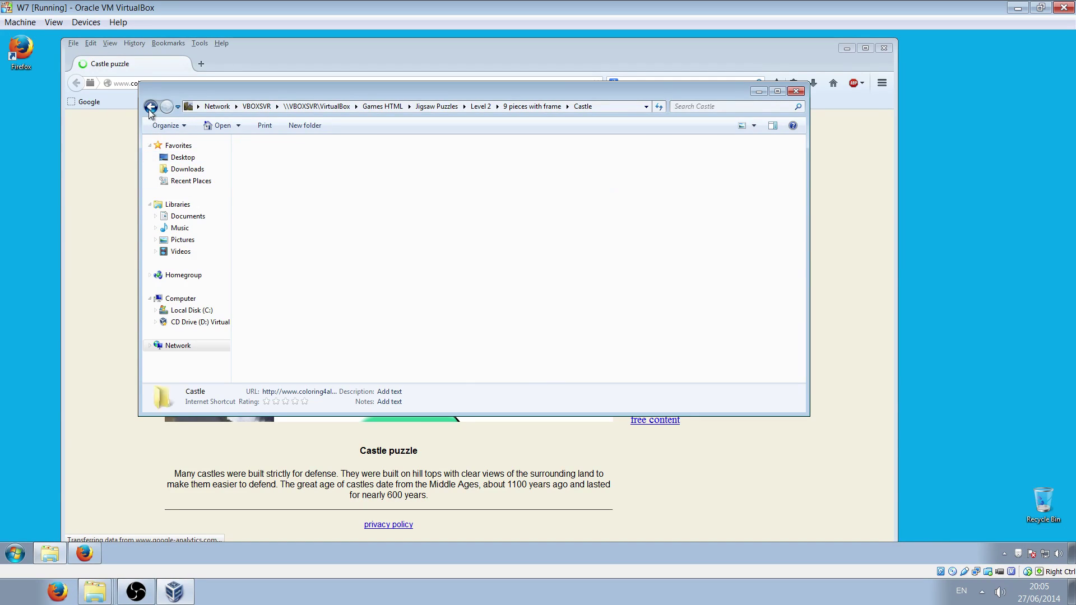
In the Default profile, set Mouse Button 4 to Double Click, then apply and close.
right_click(1019, 554)
left_click(956, 464)
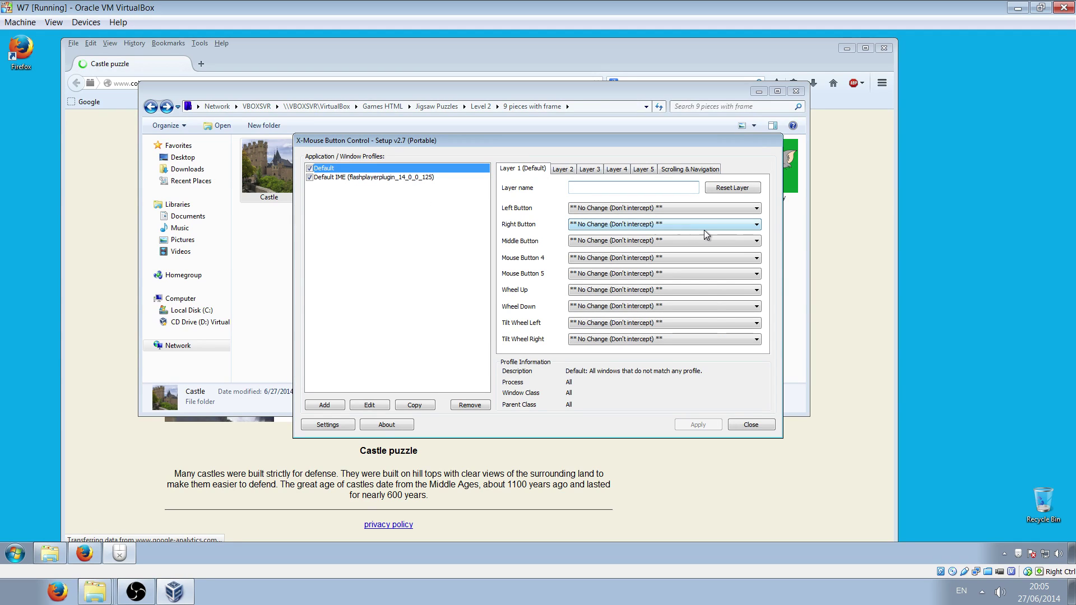
left_click(616, 259)
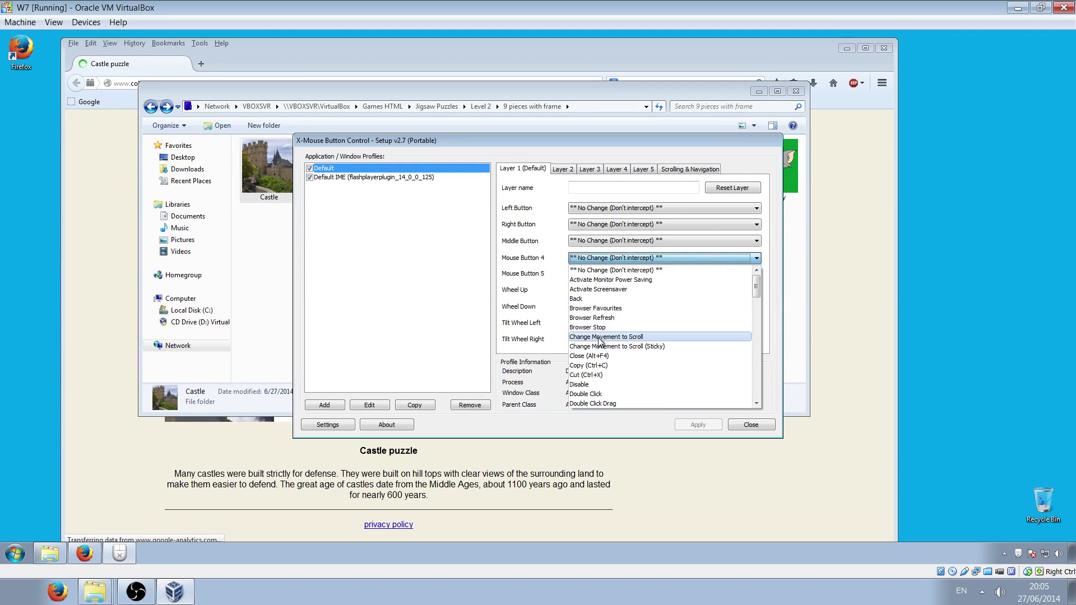
left_click(596, 394)
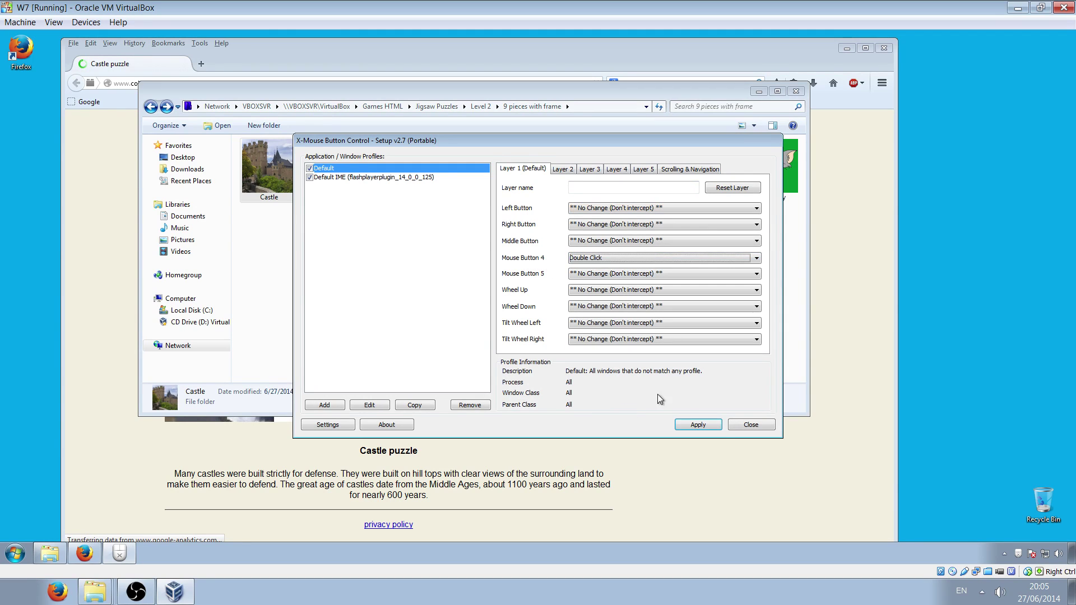
left_click(691, 425)
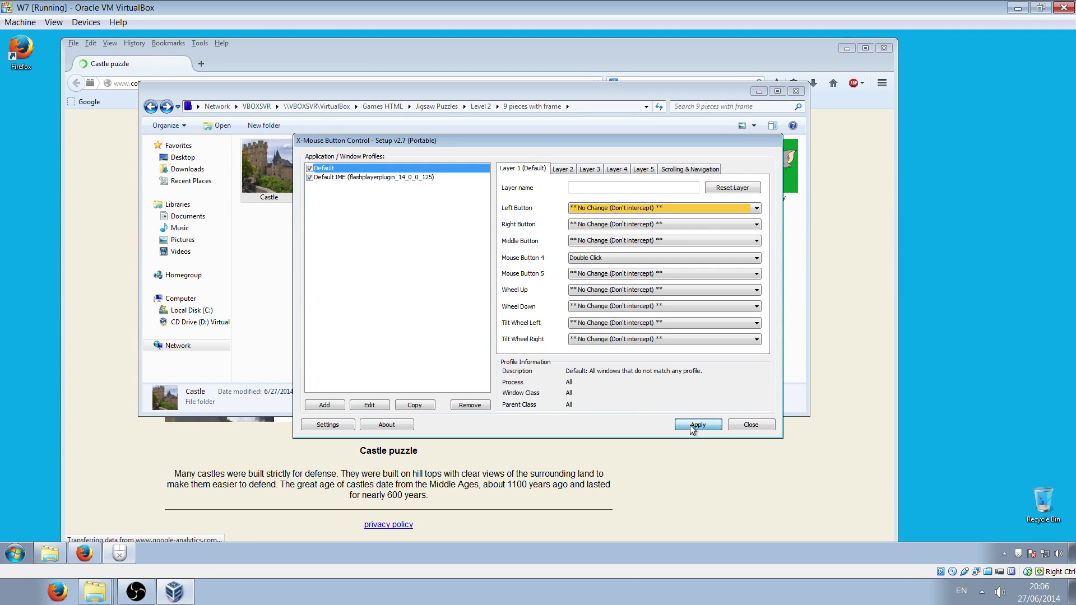
left_click(746, 425)
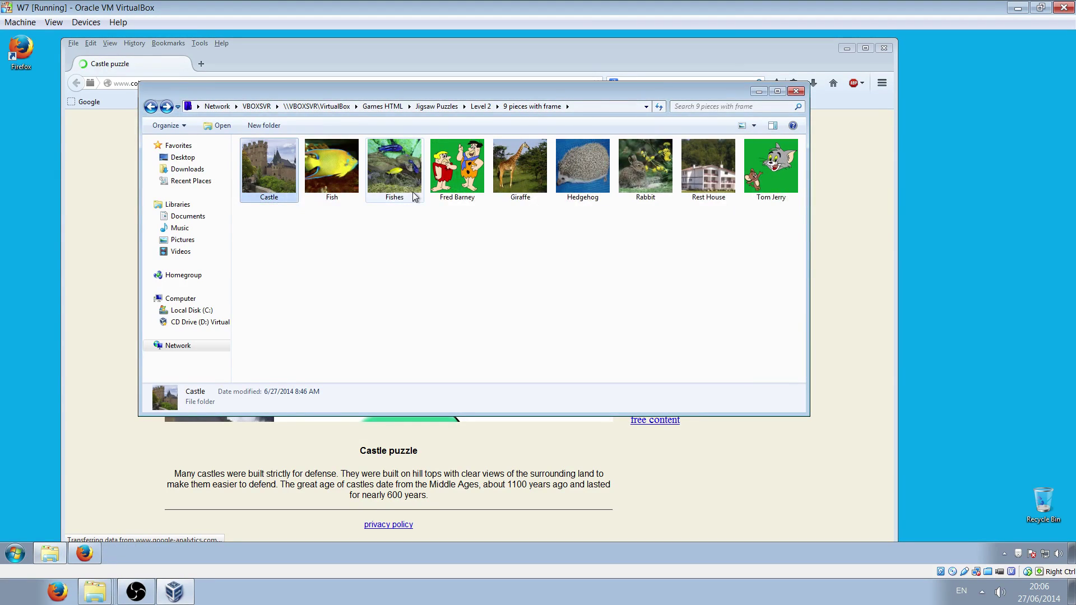
mouse_move(395, 169)
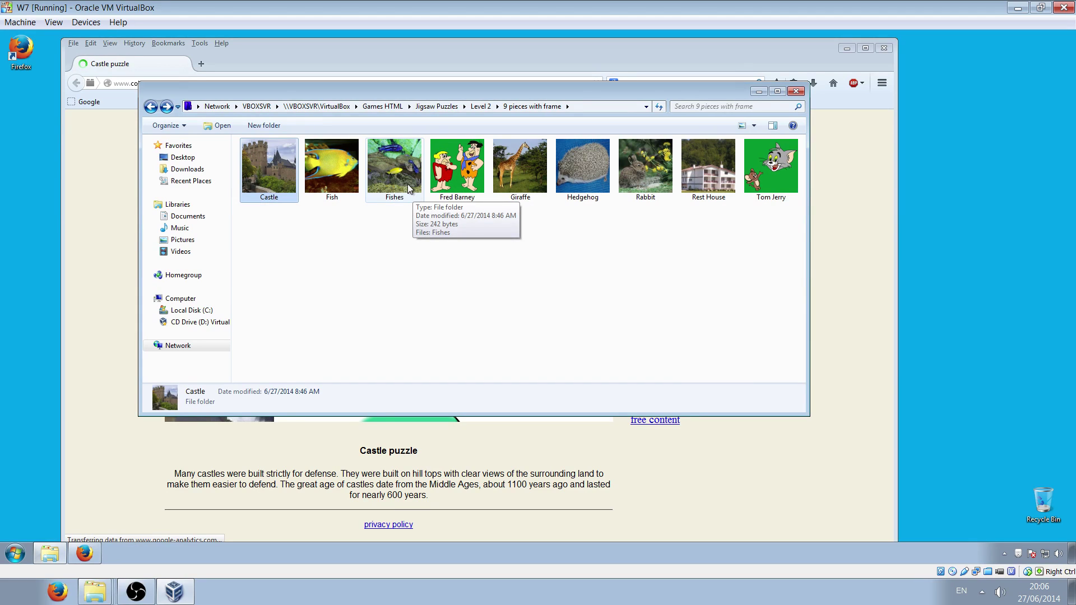
double_click(409, 189)
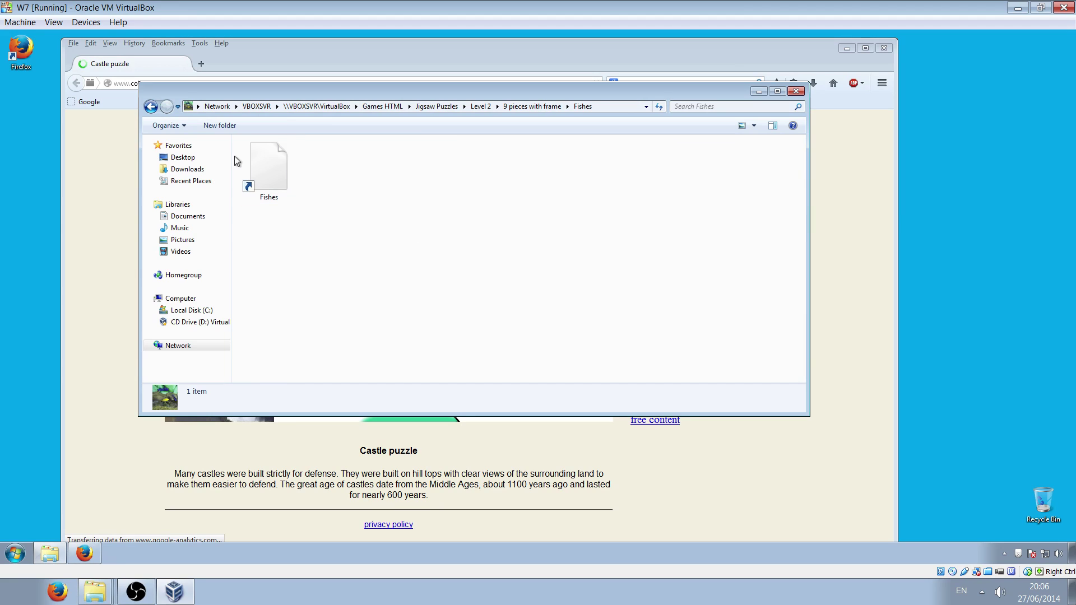
left_click(152, 107)
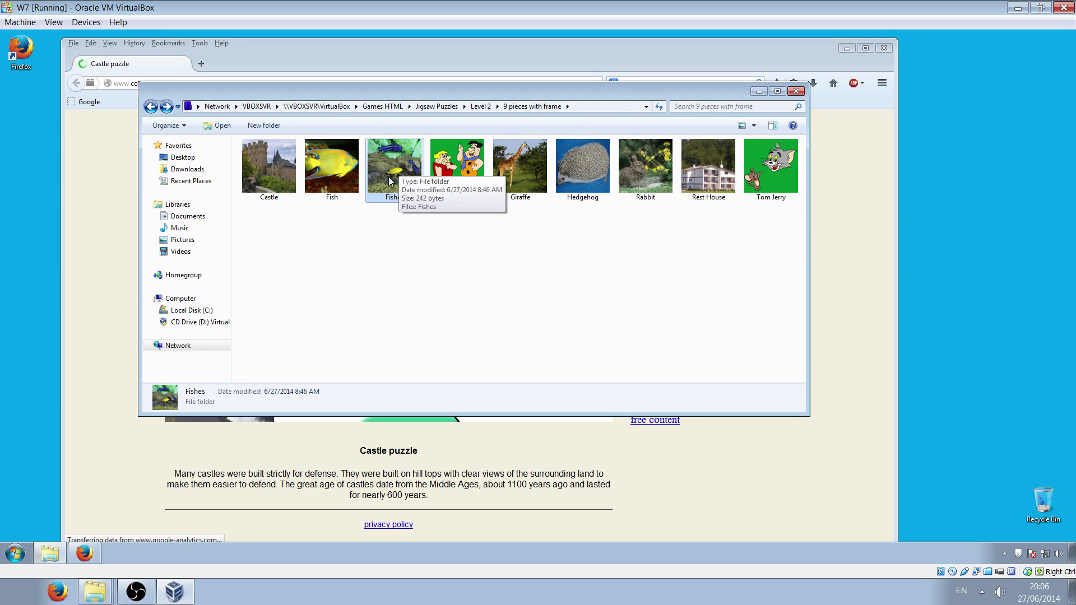
mouse_move(394, 169)
left_click(385, 241)
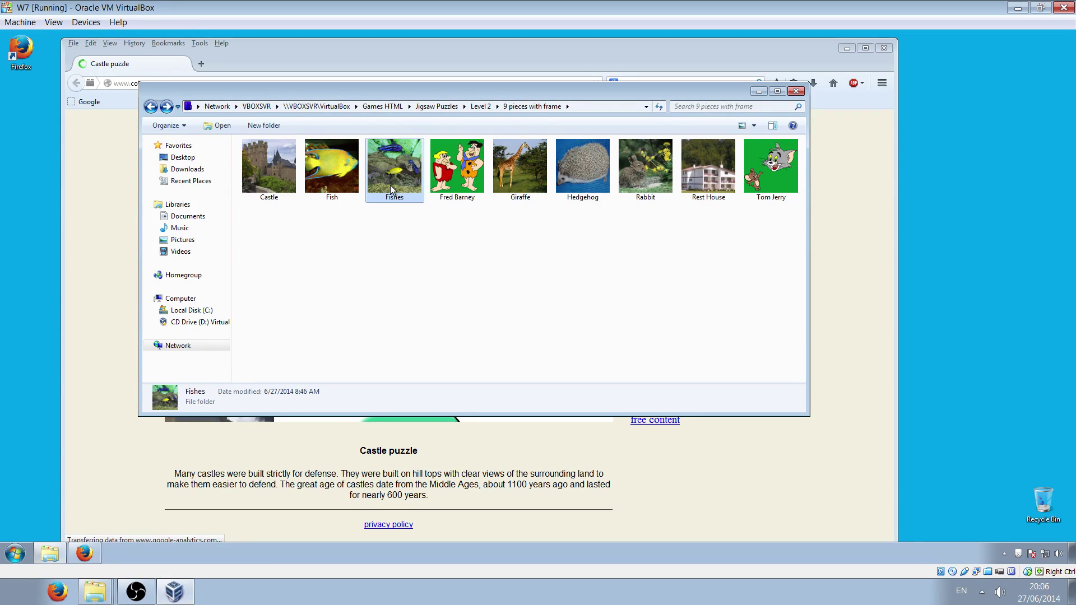
right_click(390, 185)
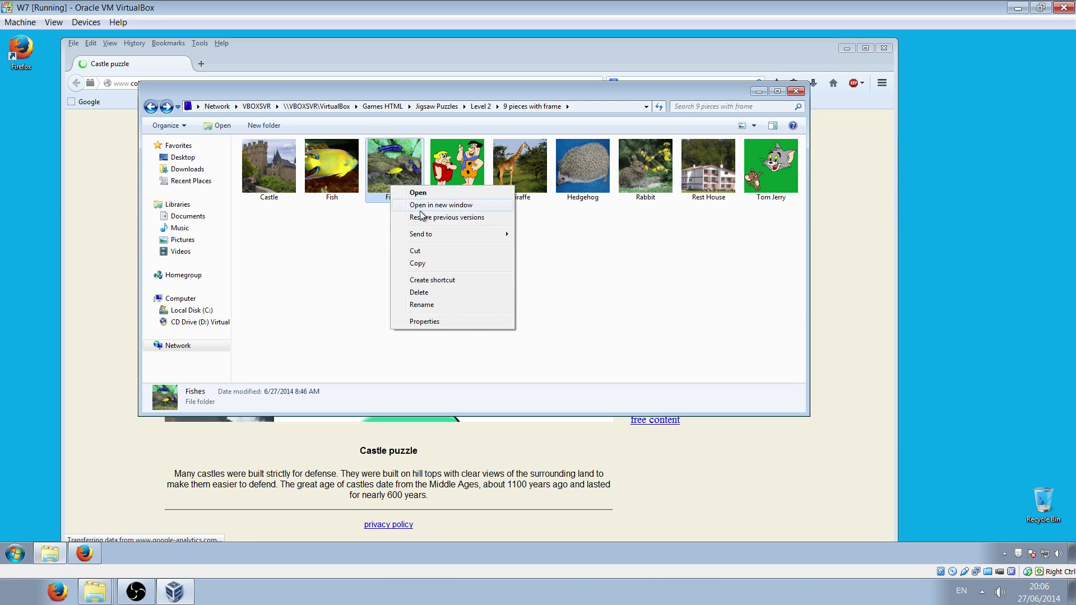
key("Escape")
left_click(332, 299)
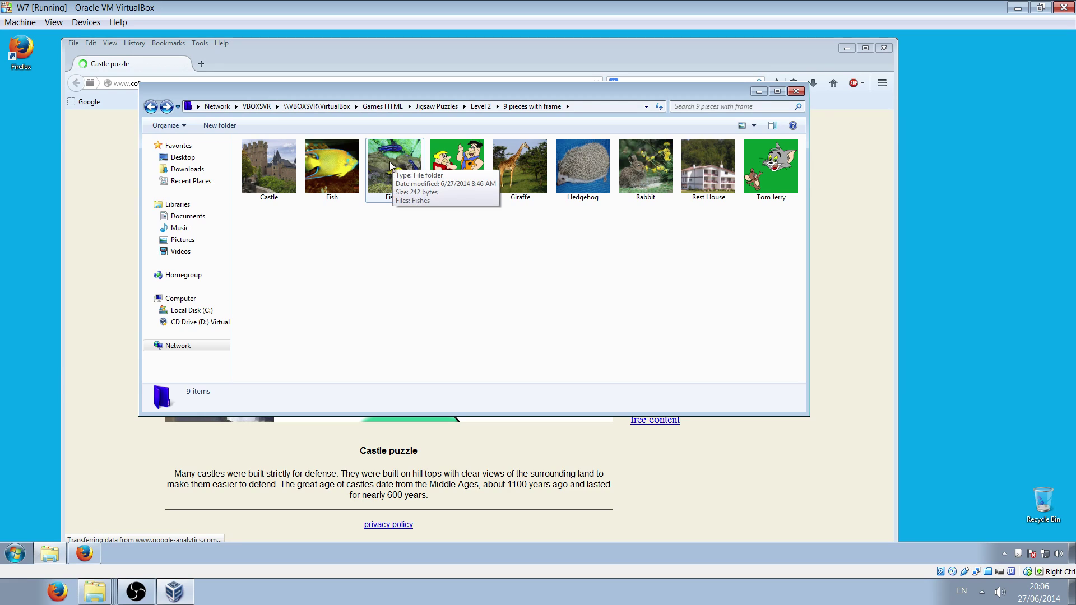
mouse_move(394, 166)
right_click(391, 166)
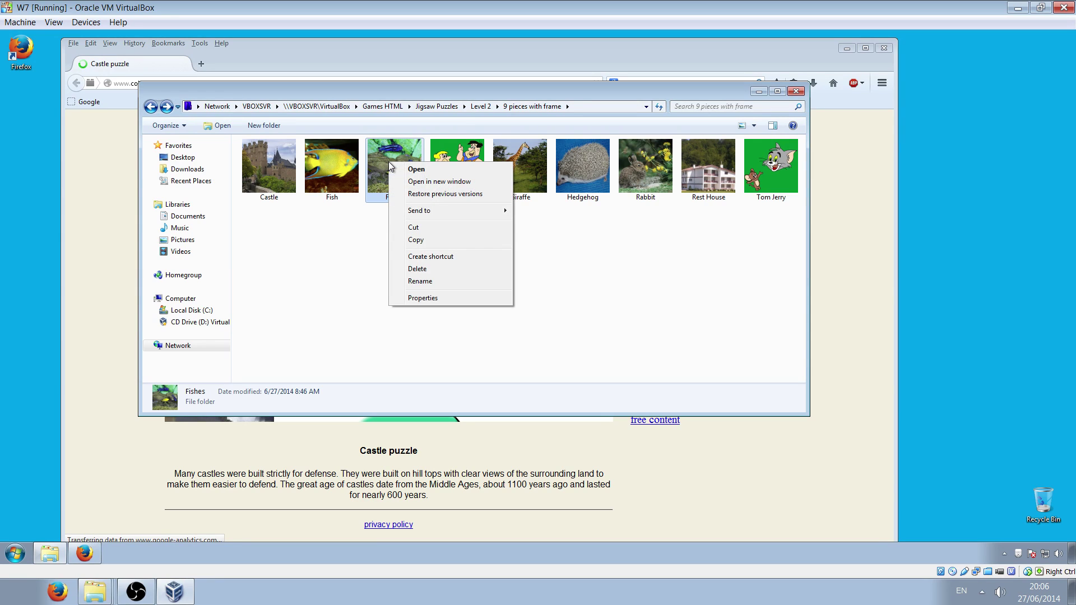
left_click(452, 297)
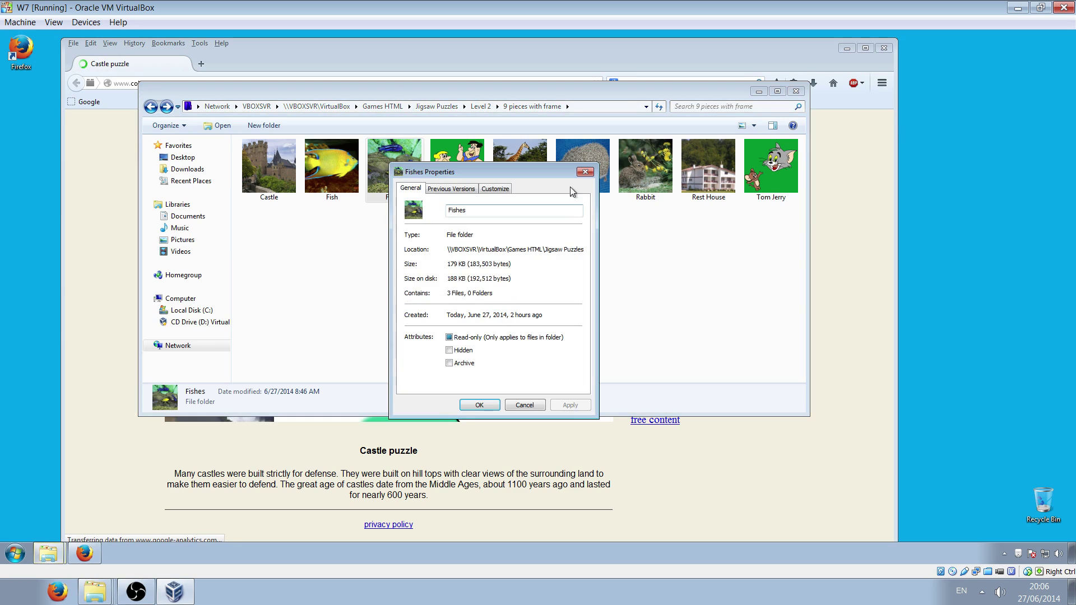
left_click(585, 172)
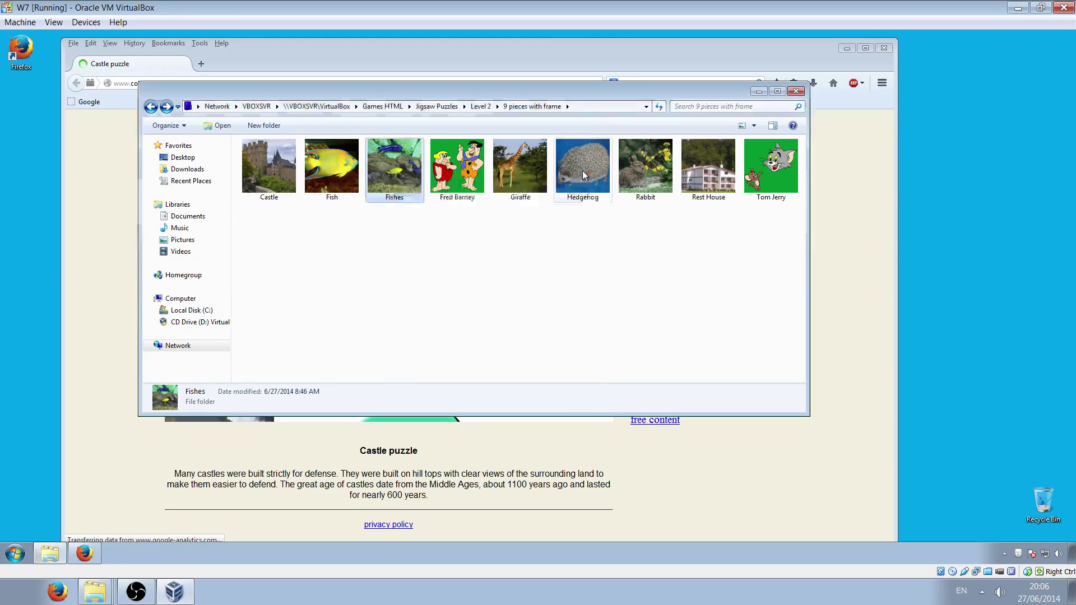
Go back through Level 2 and Jigsaw Puzzles to the Games HTML folder.
left_click(597, 242)
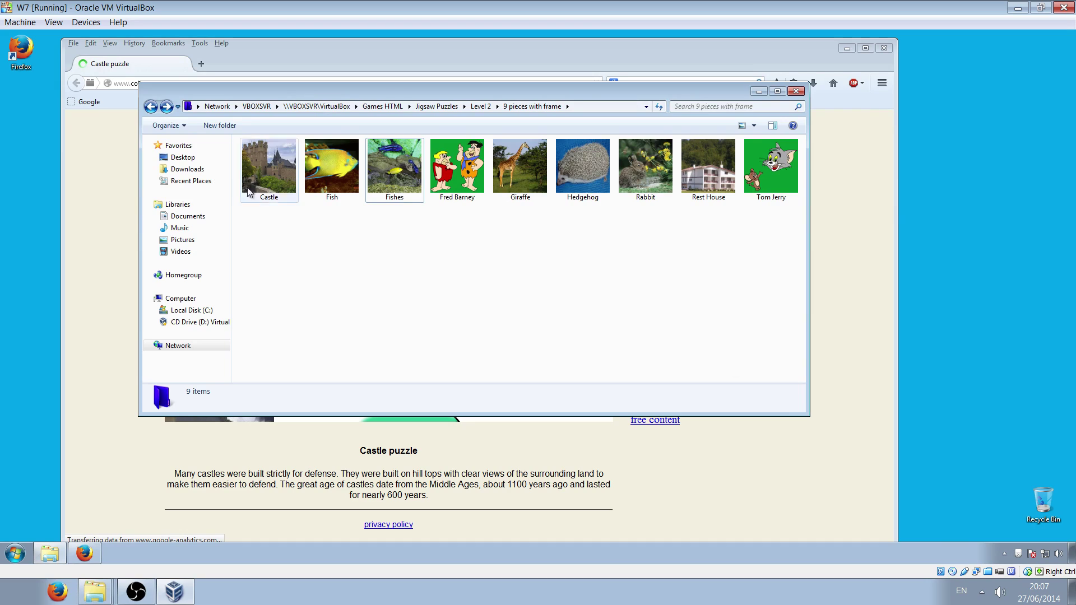
left_click(150, 107)
left_click(151, 108)
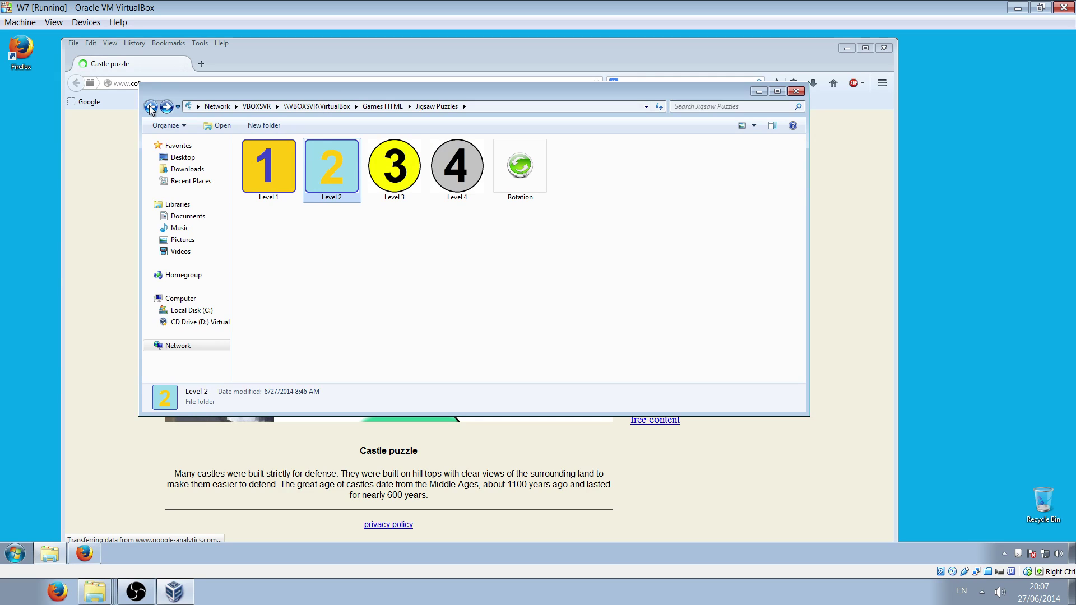
left_click(150, 107)
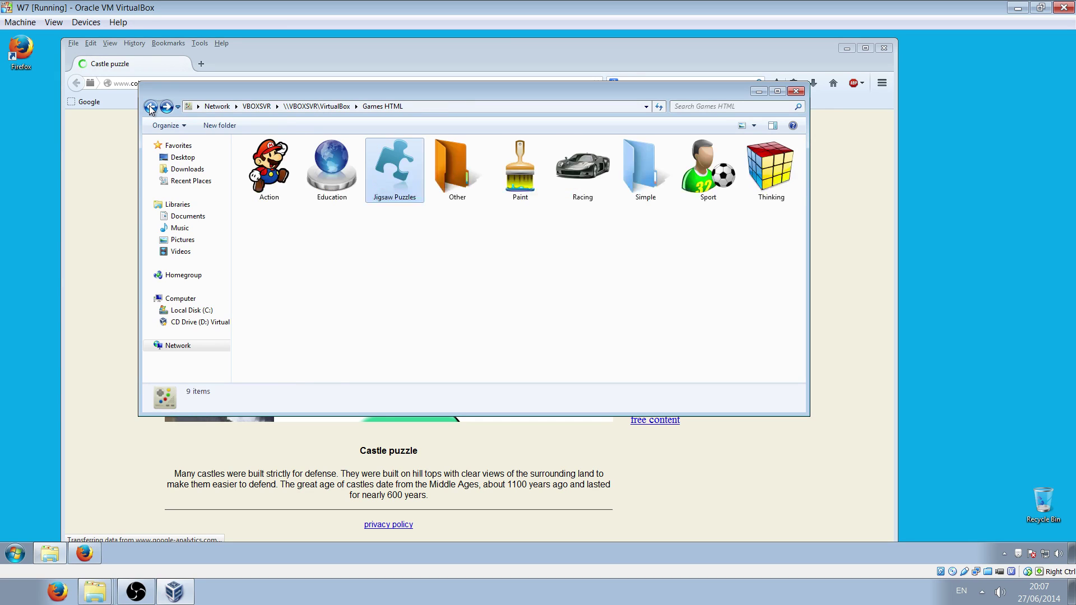
left_click(676, 259)
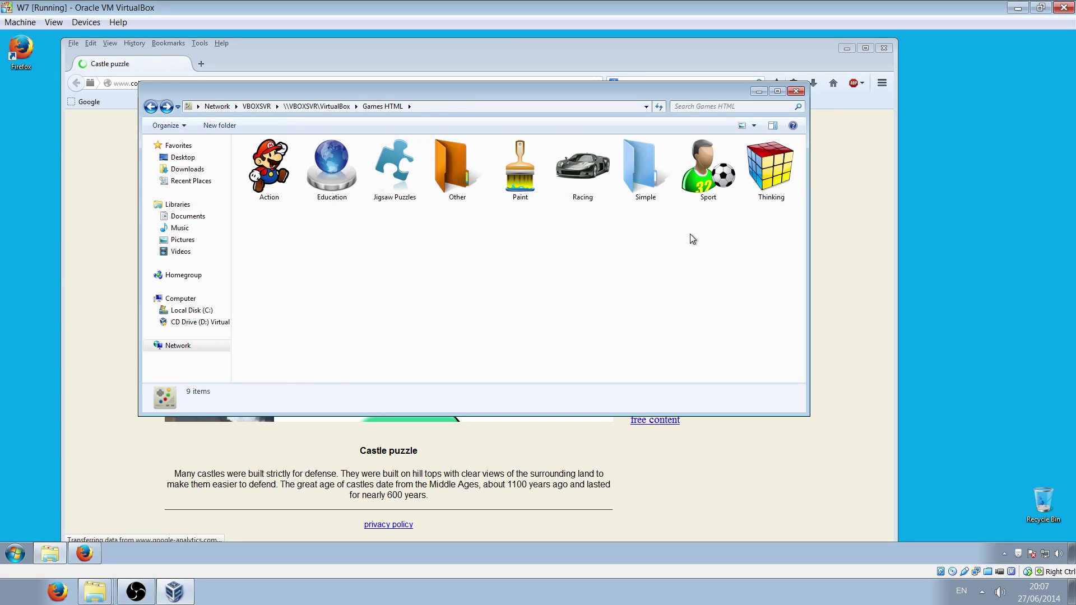
Open Other > OneSwitch > Level 2 > Pirate Ship and launch Blast the Pirate Ship.
left_click(468, 192)
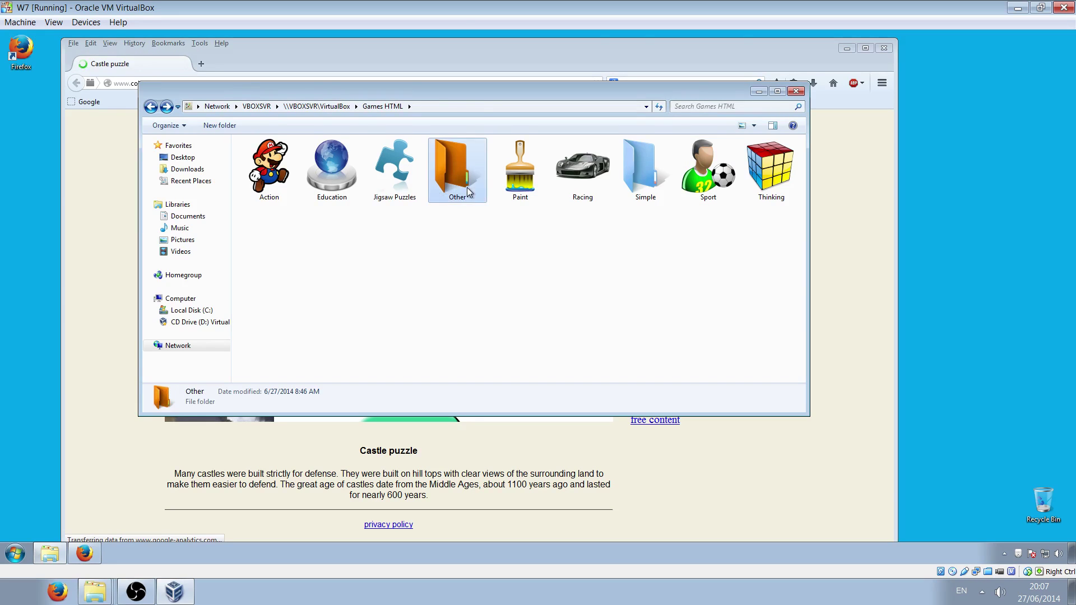
double_click(468, 193)
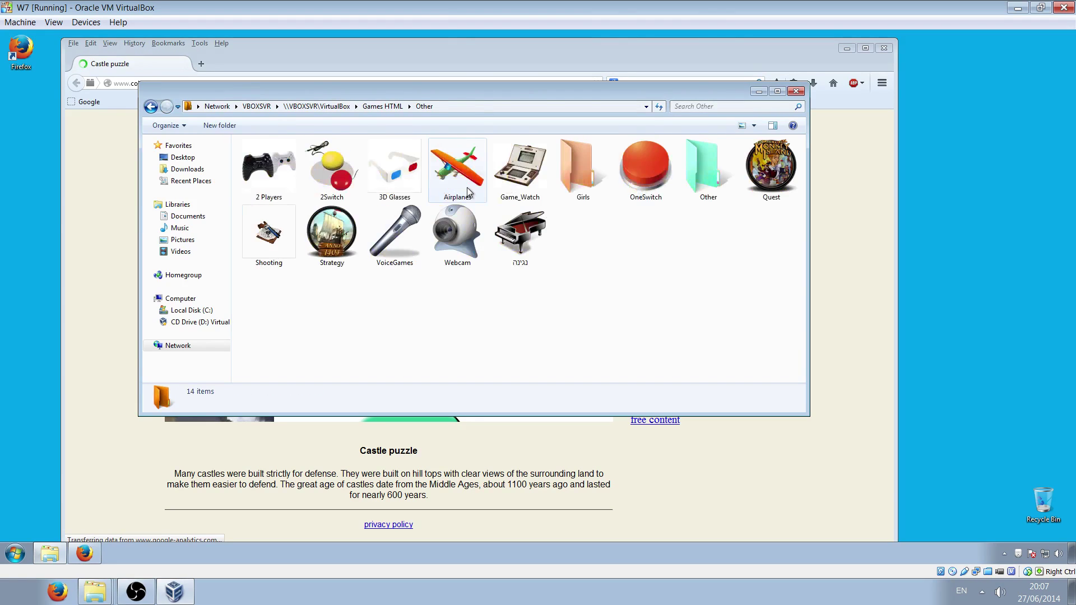
double_click(648, 177)
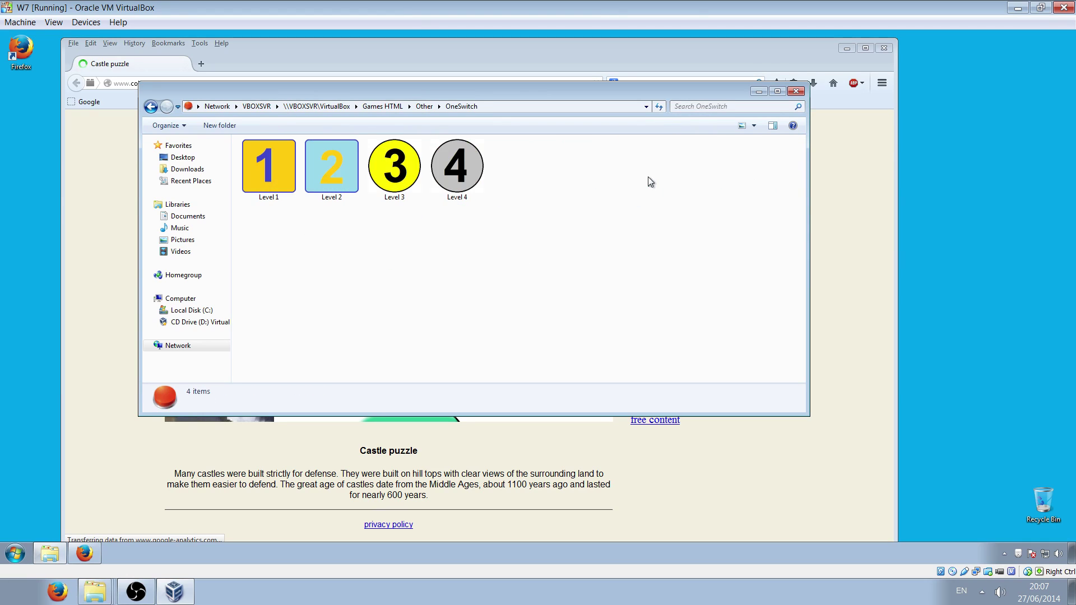
double_click(324, 165)
double_click(389, 148)
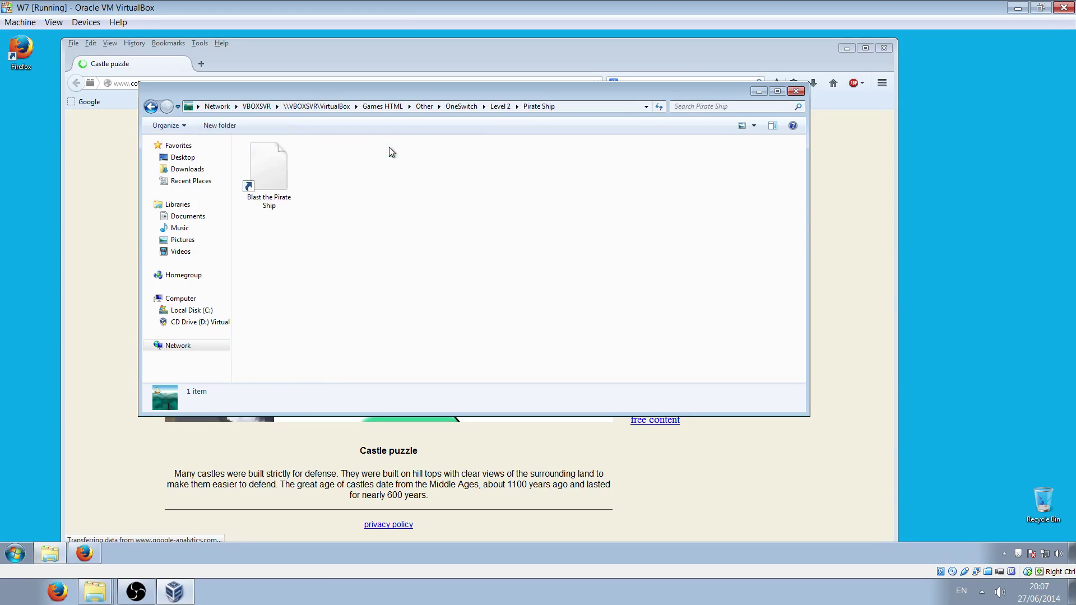
double_click(289, 167)
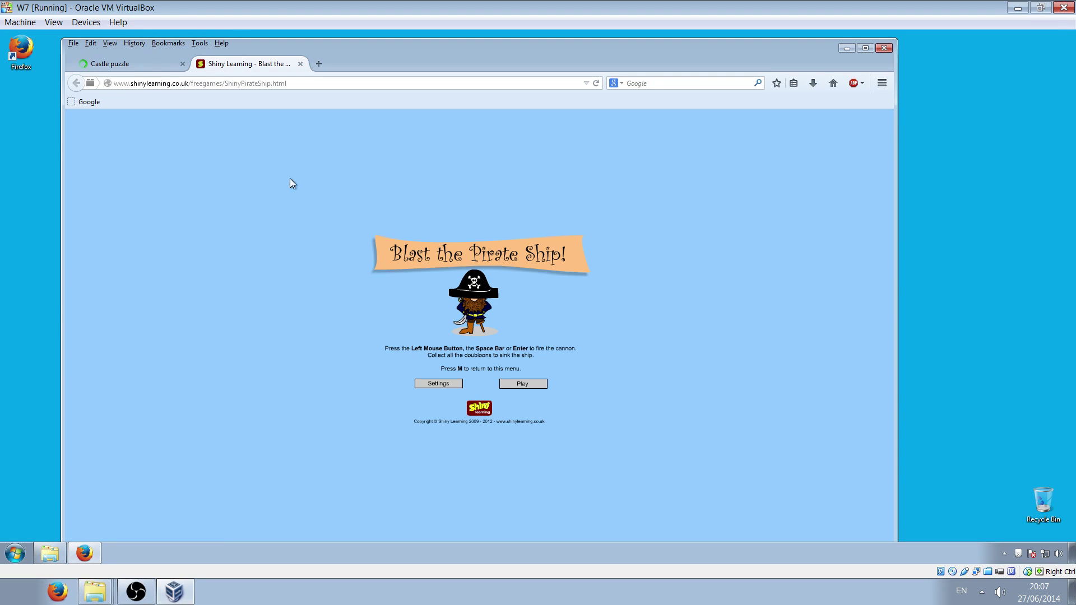
Start Blast the Pirate Ship, fire the cannon twice, then close the tab and Firefox.
left_click(517, 386)
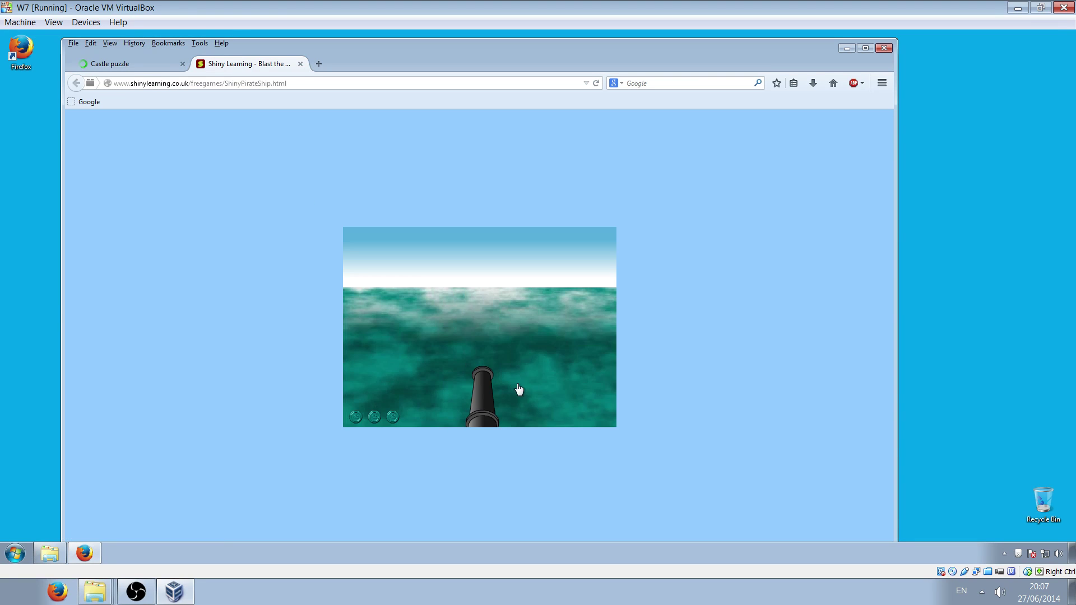
left_click(489, 360)
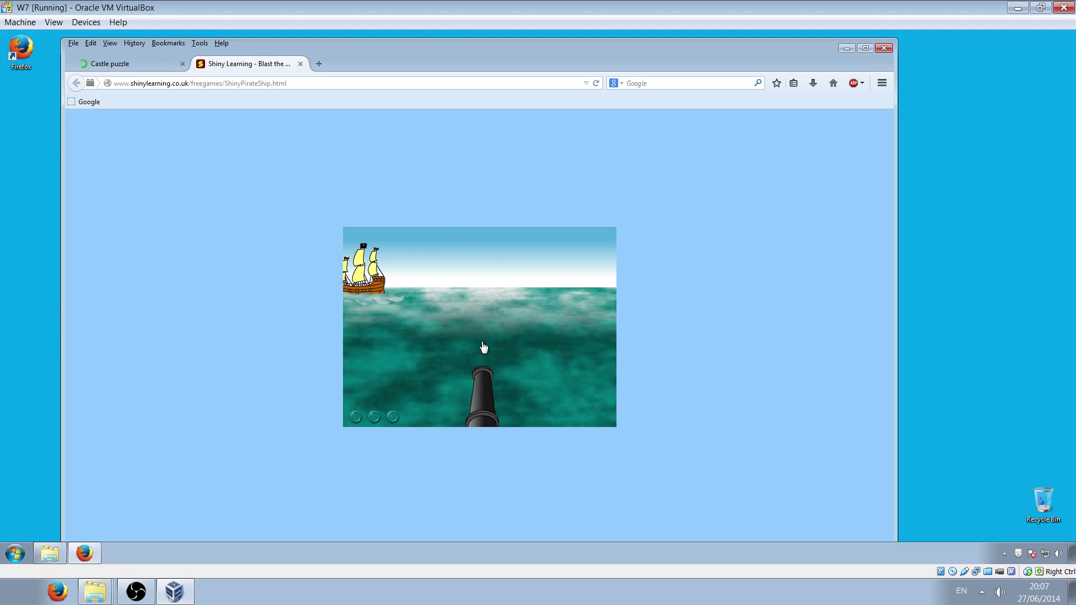
left_click(484, 348)
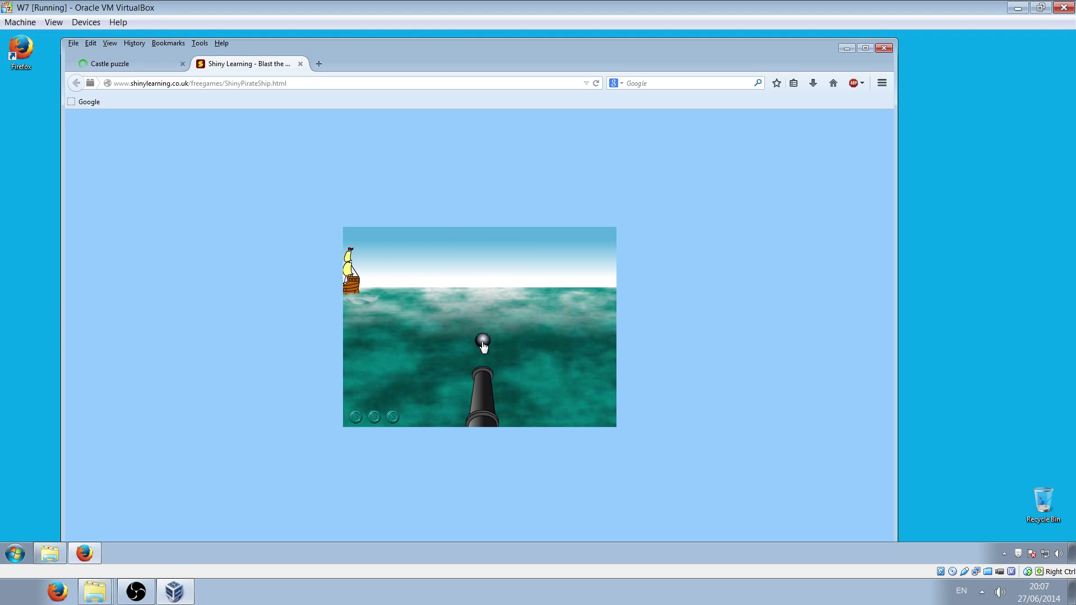
left_click(300, 63)
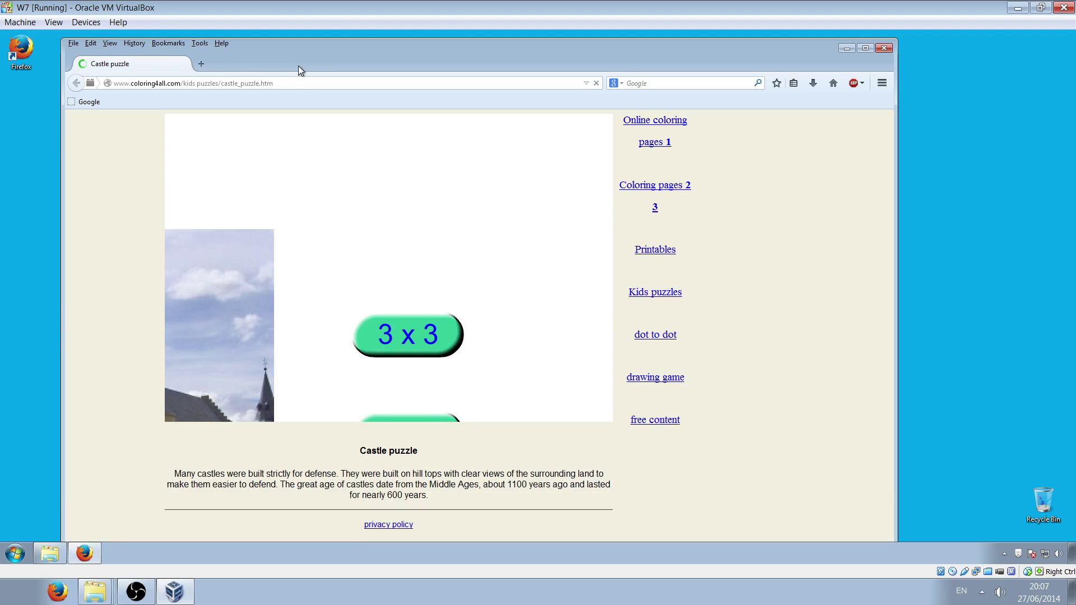
left_click(883, 49)
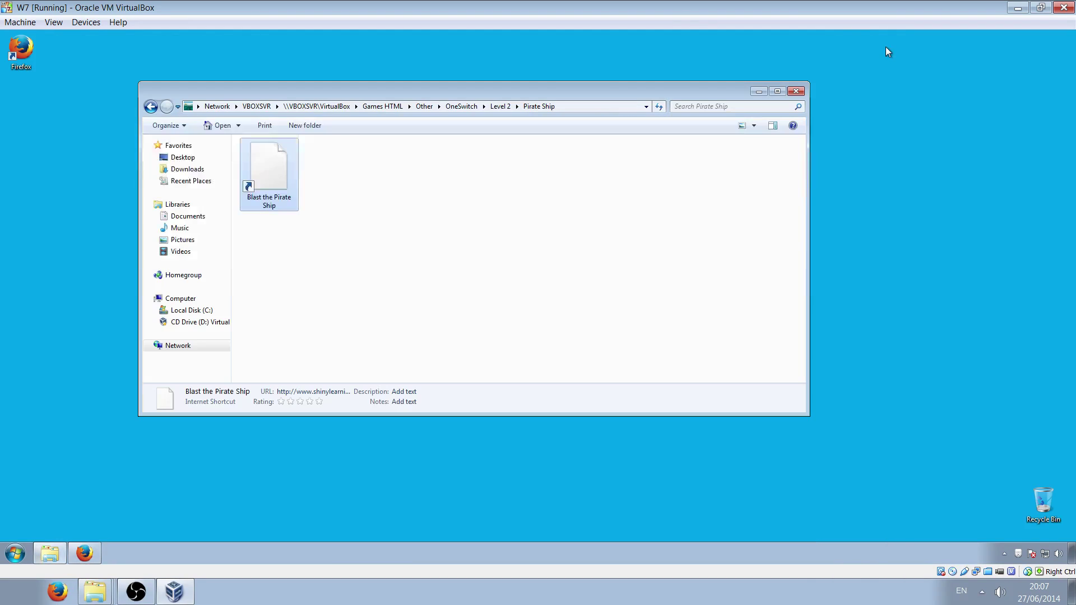
Go back to OneSwitch and launch the Pony Club Races shortcut from Level 2 > Pony Club Races.
left_click(150, 110)
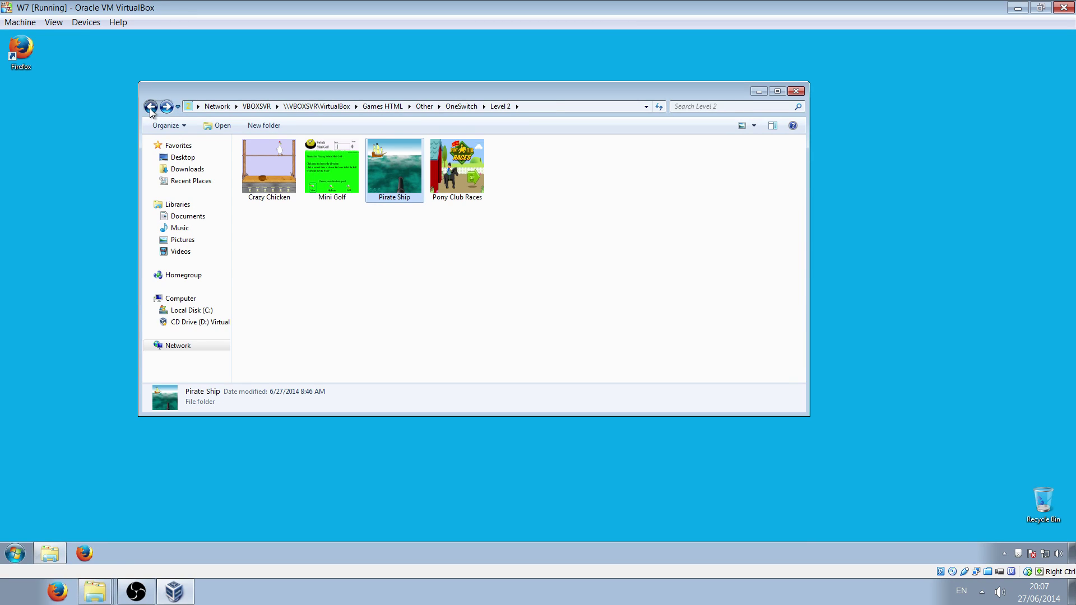
left_click(150, 109)
double_click(353, 168)
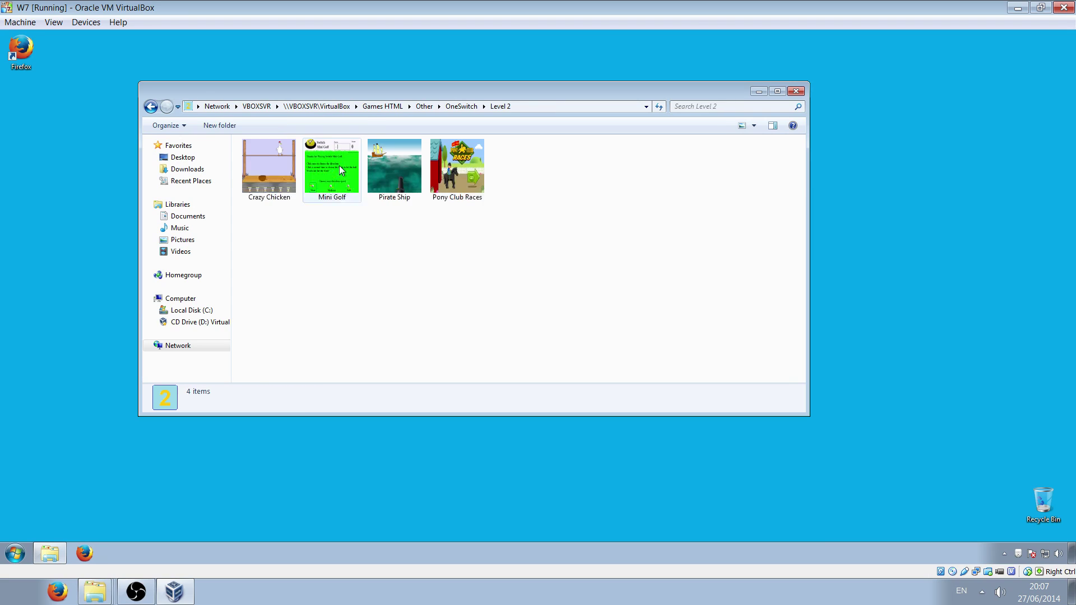
double_click(455, 185)
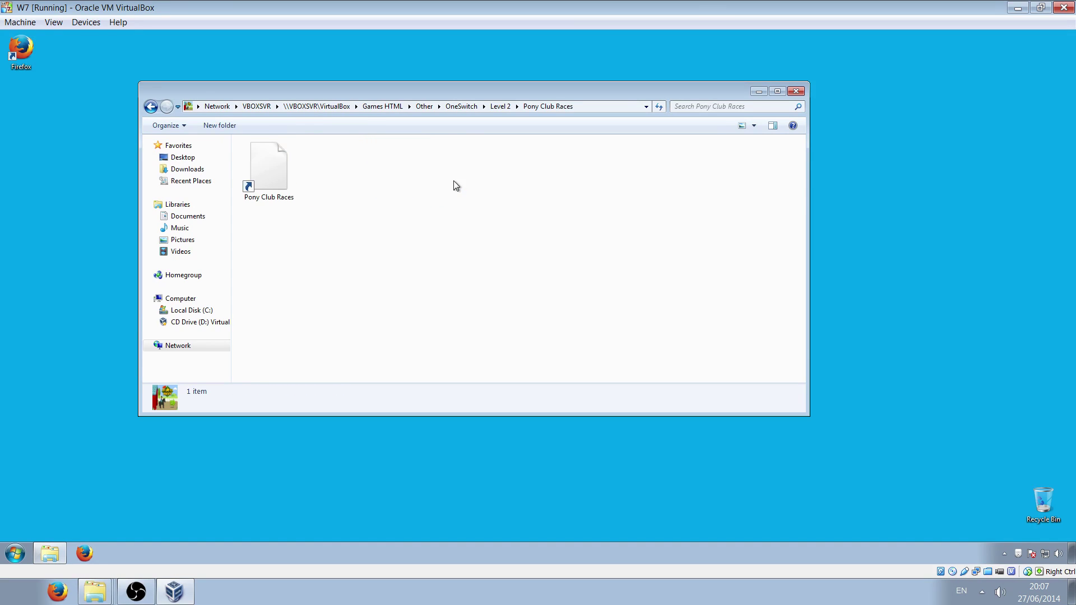
double_click(277, 169)
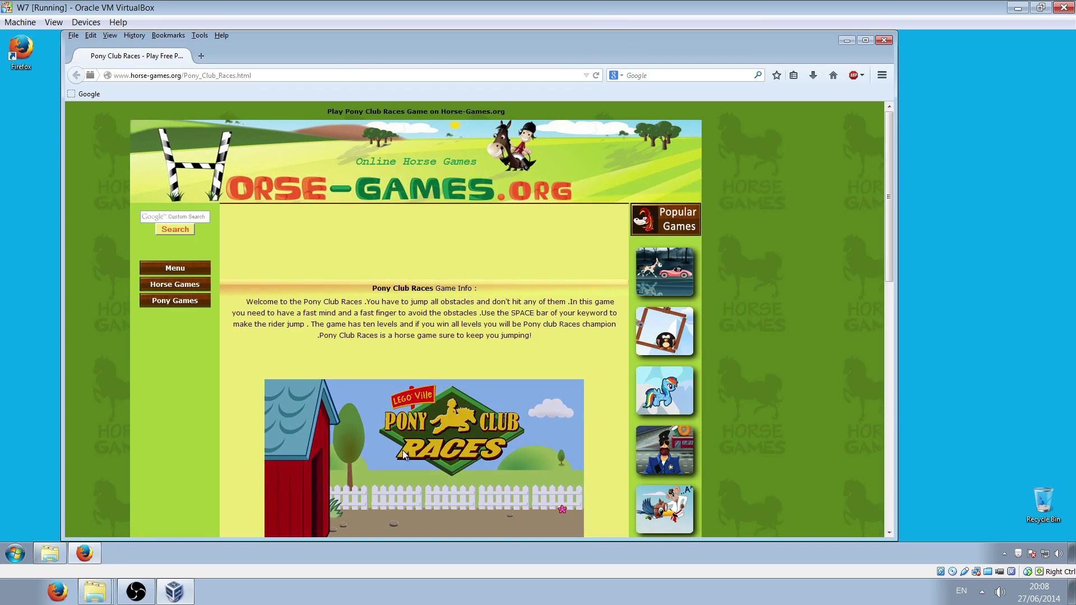
Pick the rider on the black horse in Pony Club Races and start the race.
scroll(416, 432, "down", 3)
scroll(417, 436, "down", 1)
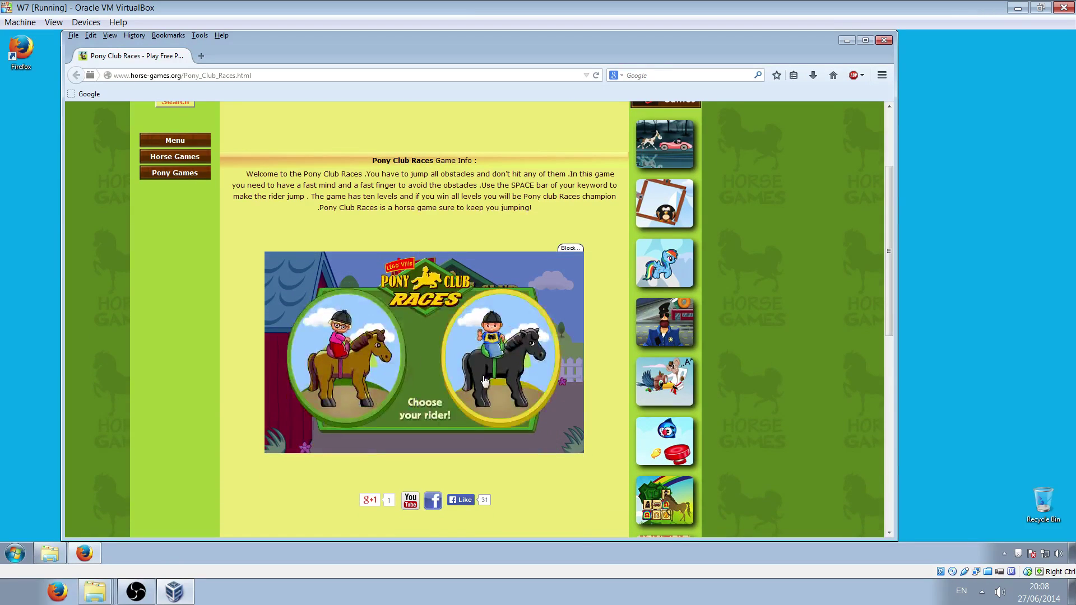
left_click(485, 385)
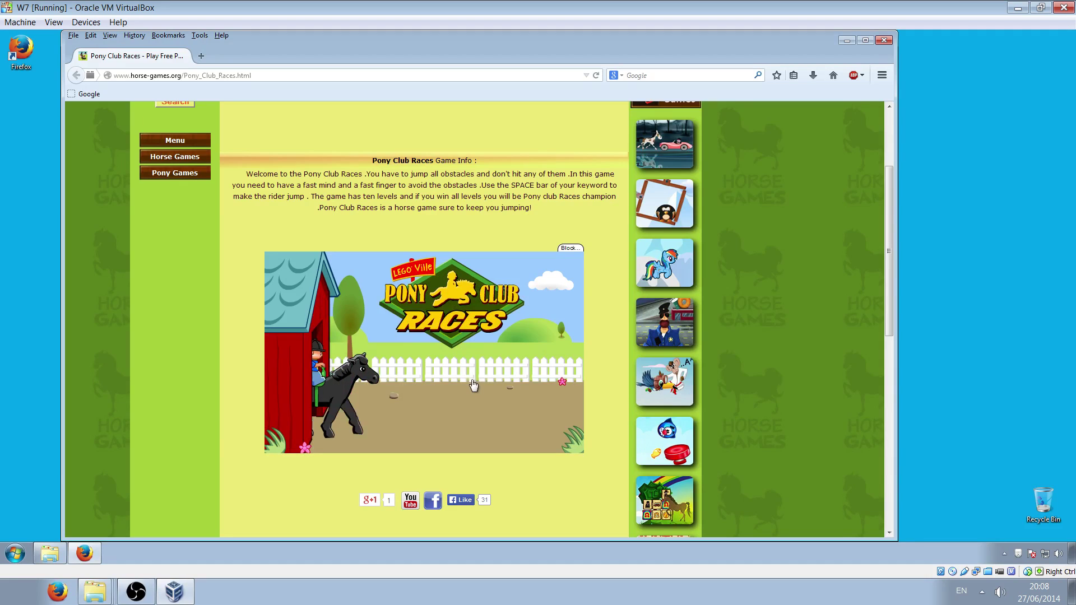
left_click(509, 396)
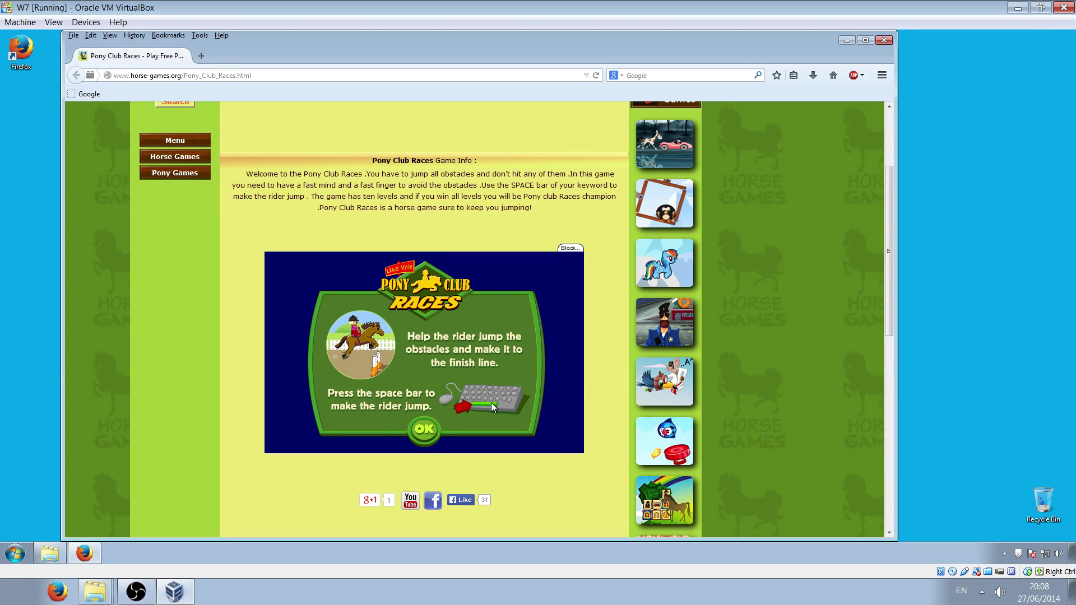
Set the flashplayerplugin profile's Layer 2 Left Button to Simulated Keys via tray Setup.
right_click(1019, 556)
left_click(943, 465)
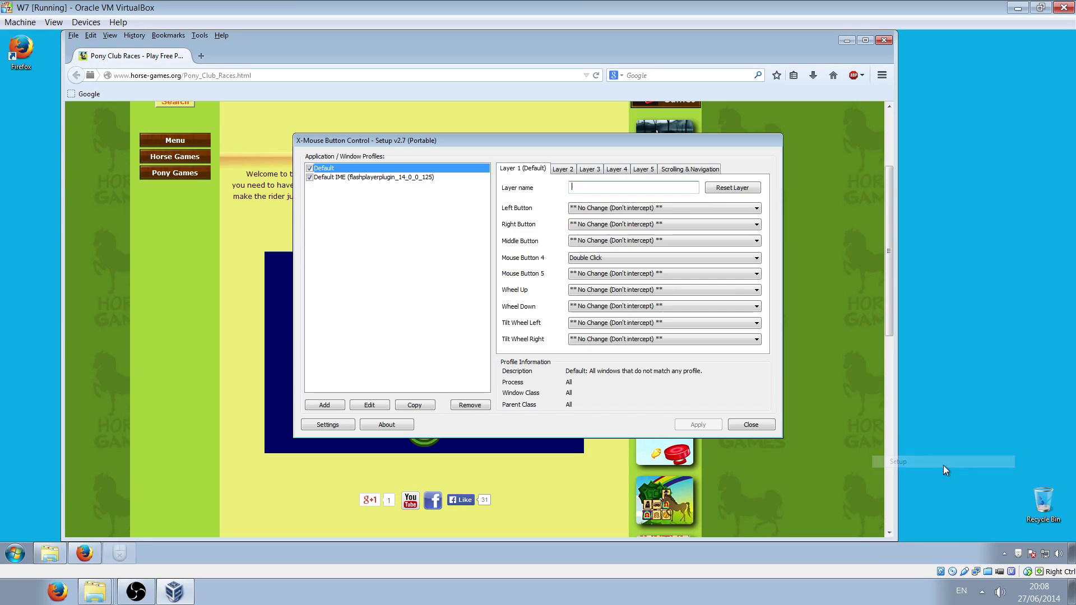
left_click(381, 177)
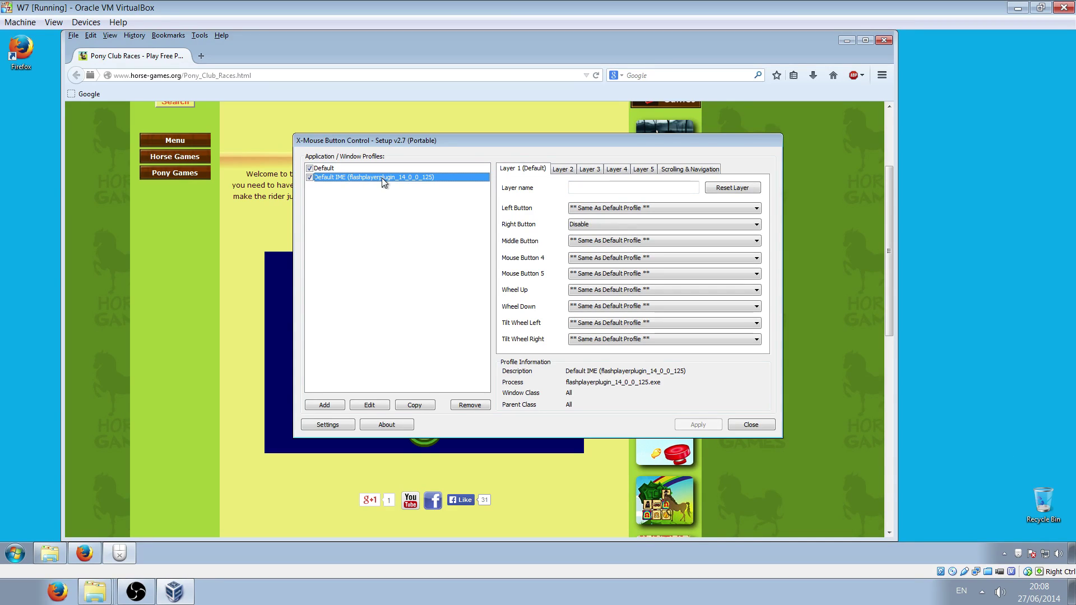
left_click(563, 170)
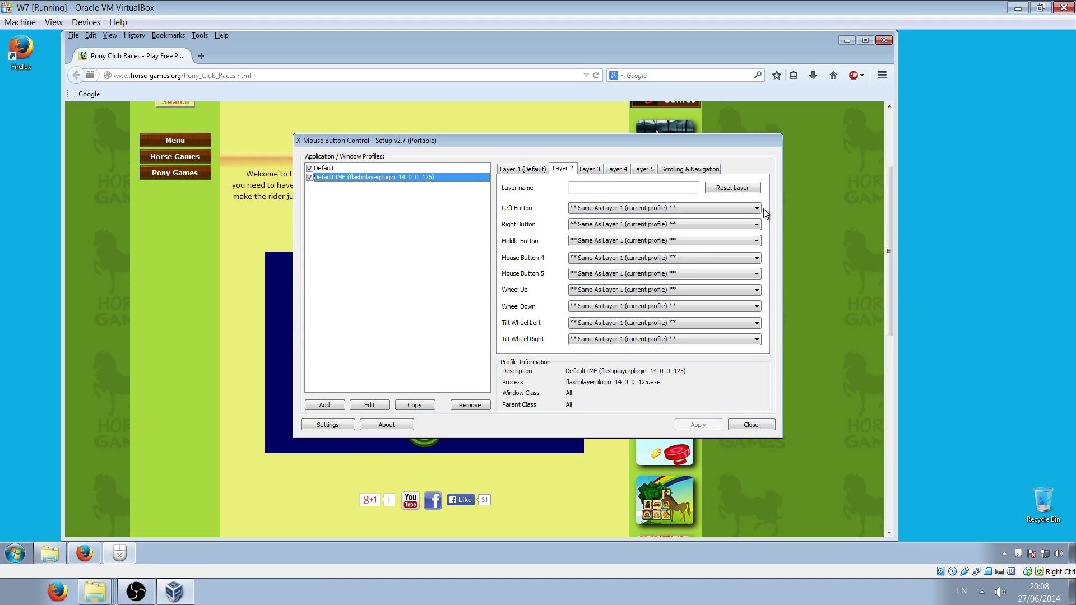
left_click(756, 210)
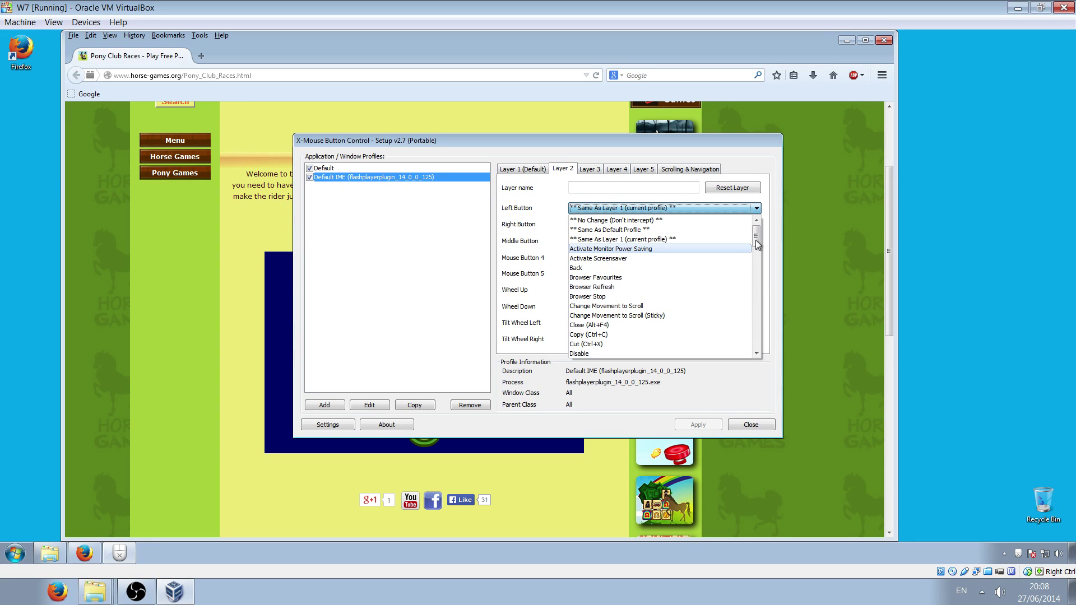
left_click_drag(757, 240, 756, 344)
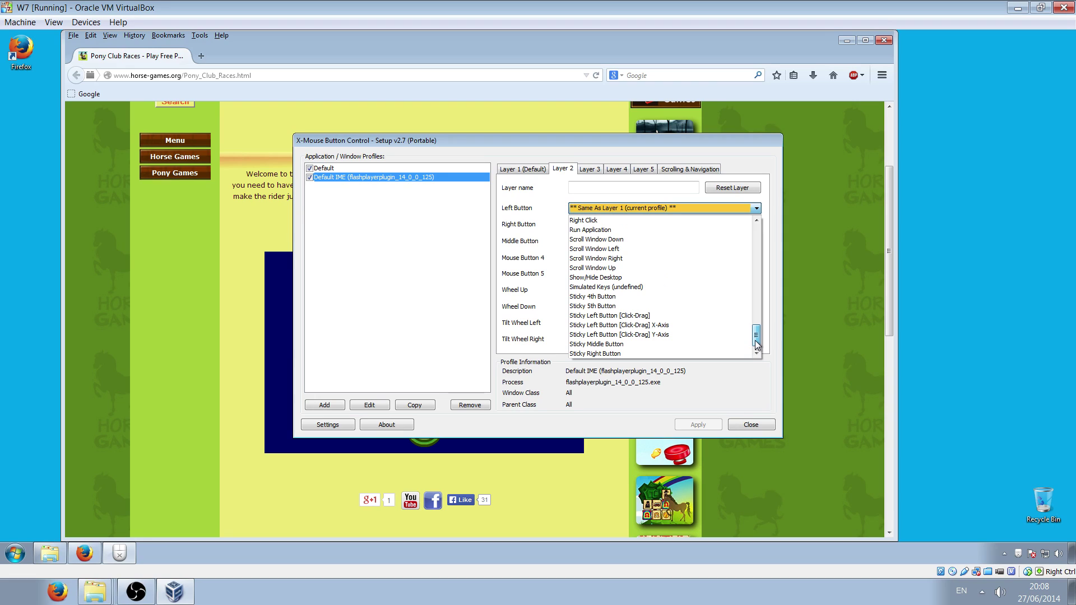
left_click_drag(755, 341, 753, 349)
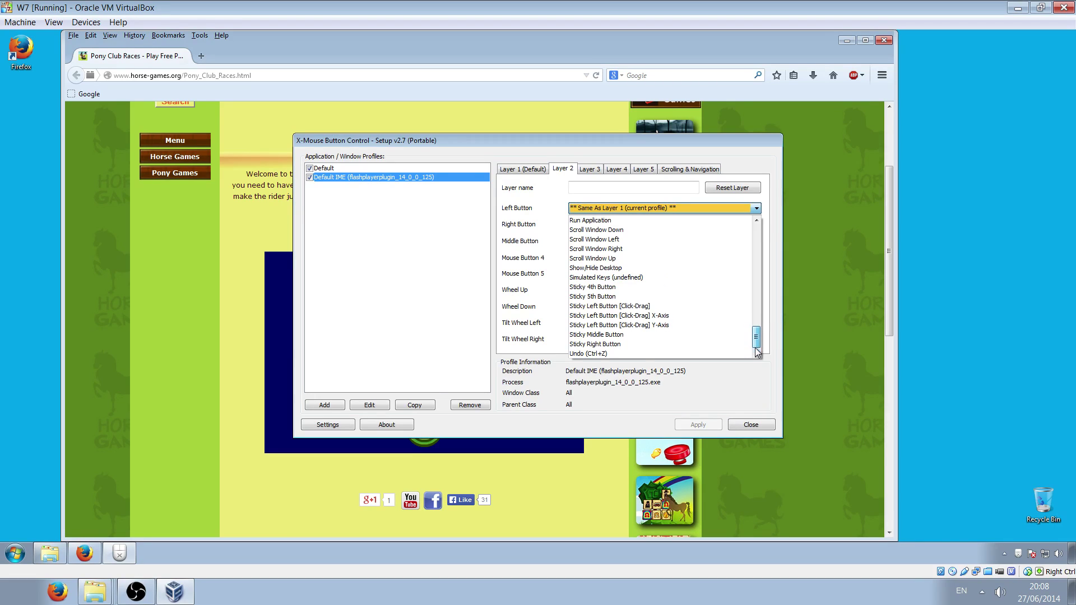
left_click(667, 277)
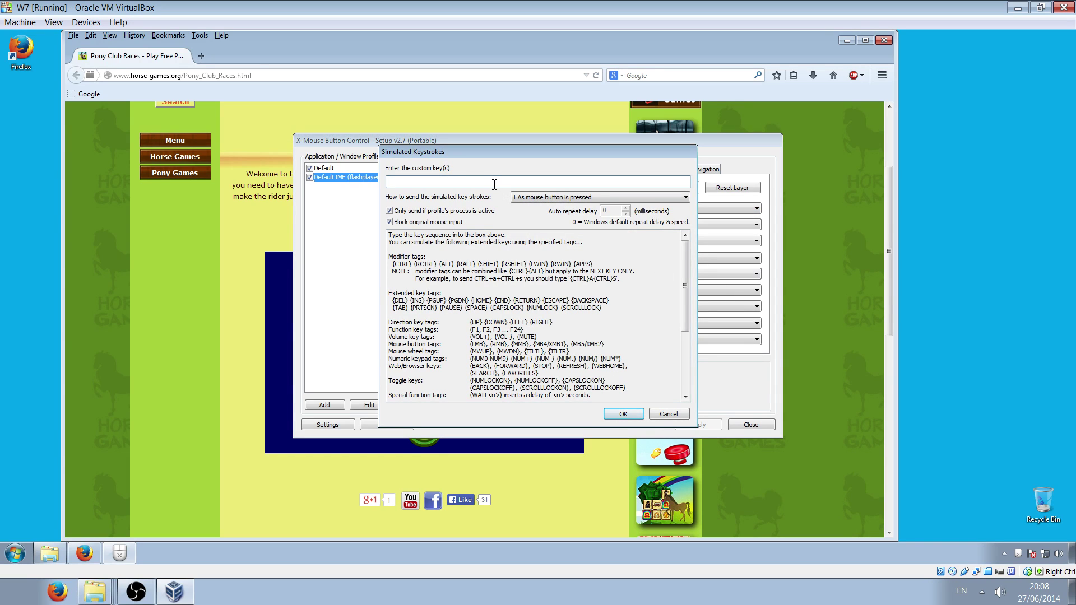
Enter {SPACE} as the simulated keystroke and confirm the dialog.
type("{S")
type("PACE")
left_click(624, 415)
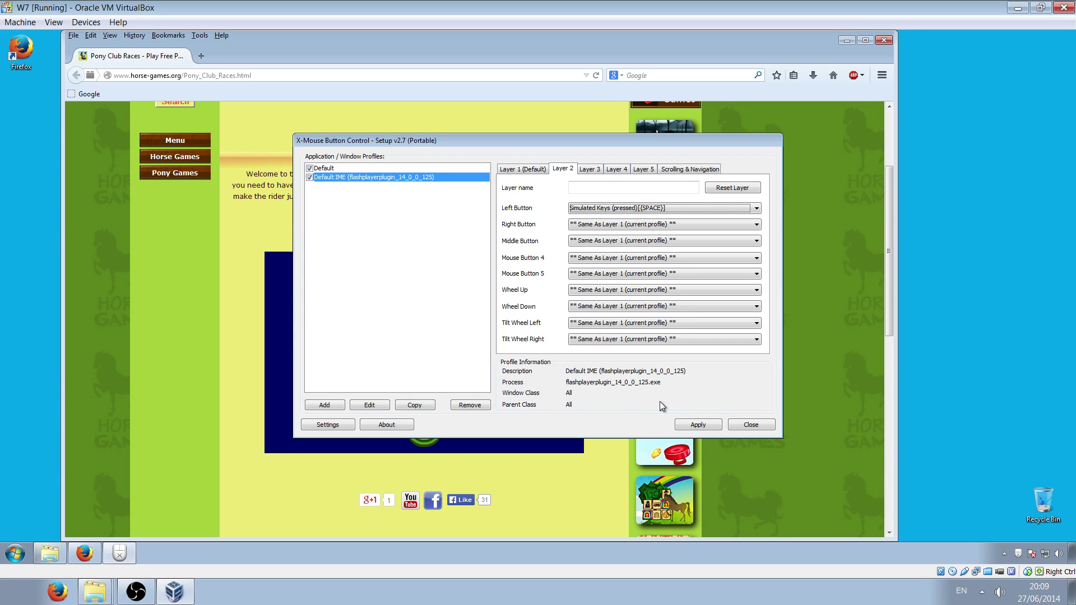
Apply and close the X-Mouse settings, dismiss the game instructions, and jump the hay bale.
left_click(697, 425)
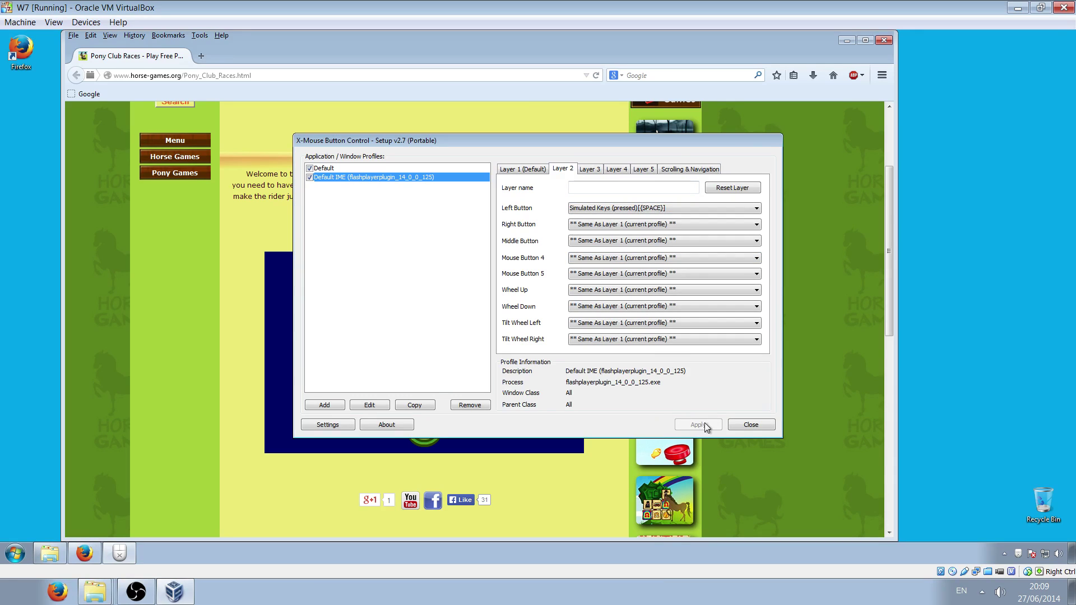
left_click(751, 425)
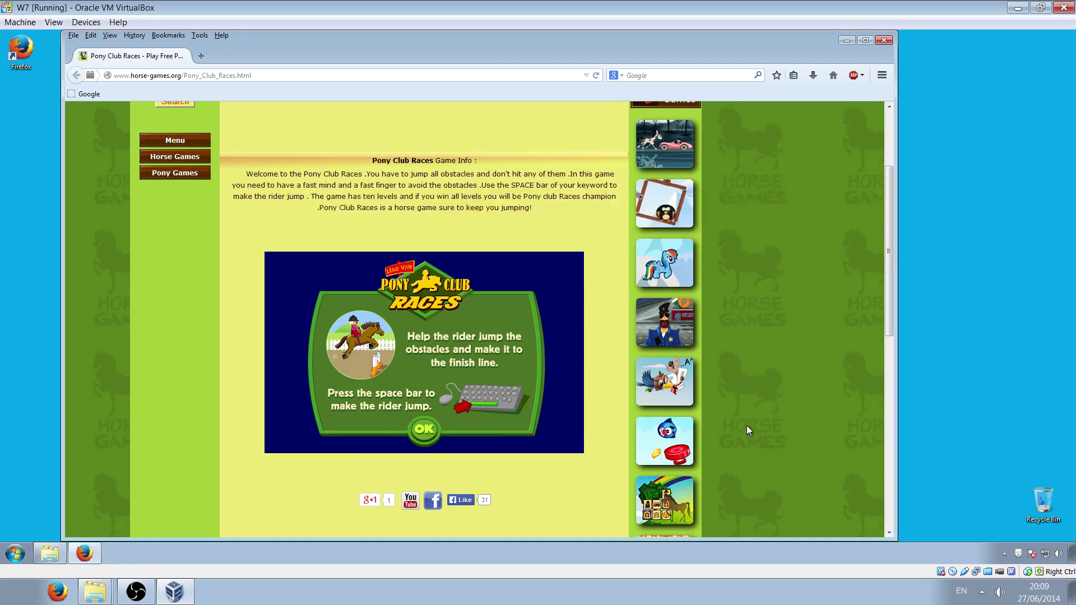
left_click(418, 434)
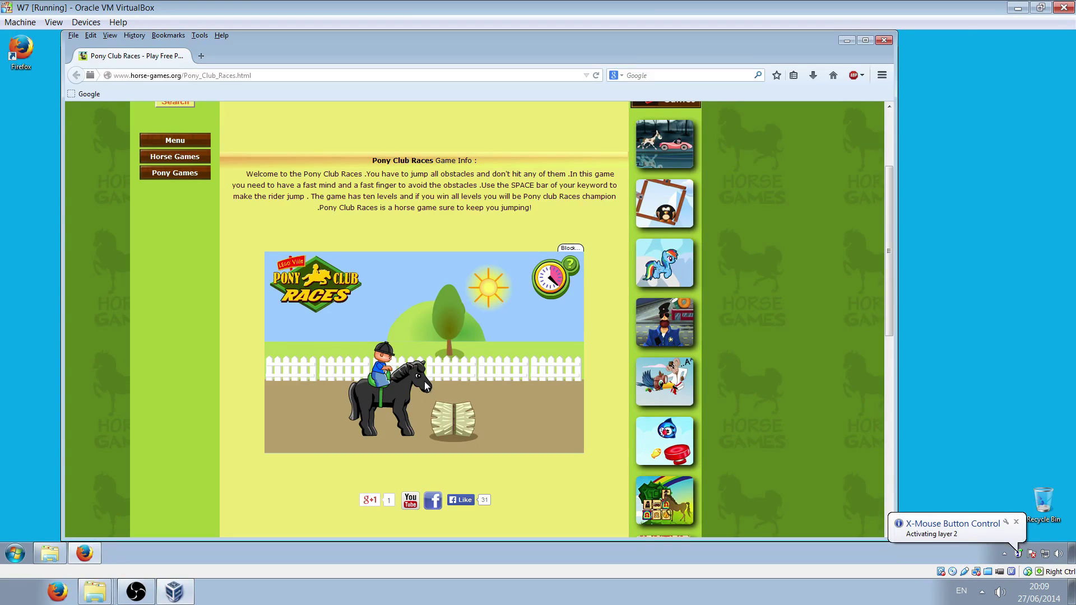
key("space")
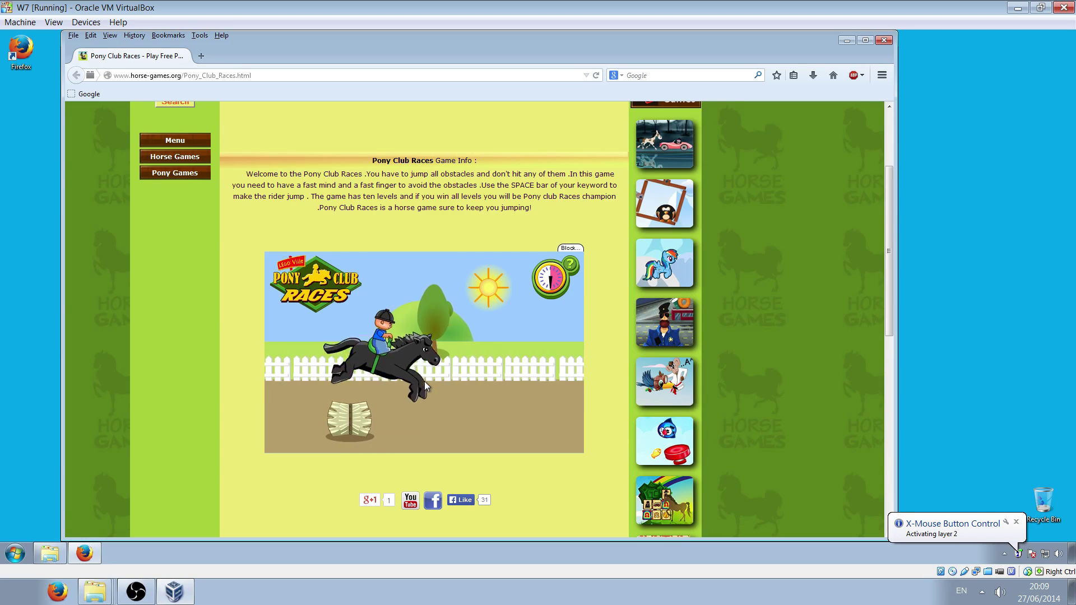